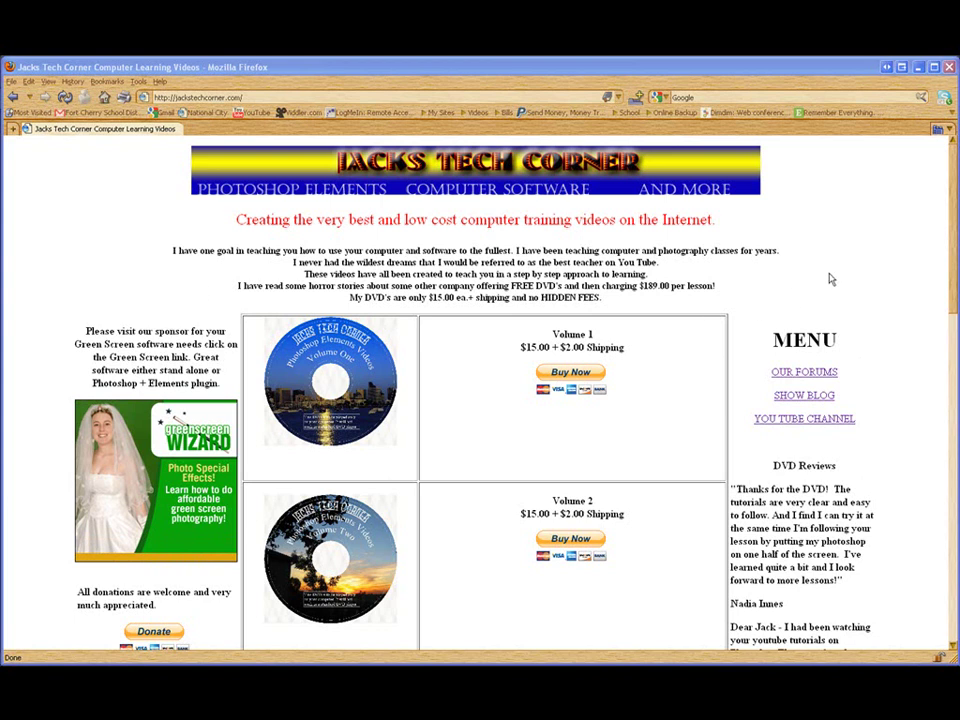
Select the site address, then scroll down through the Jacks Tech Corner DVD listings.
click(247, 97)
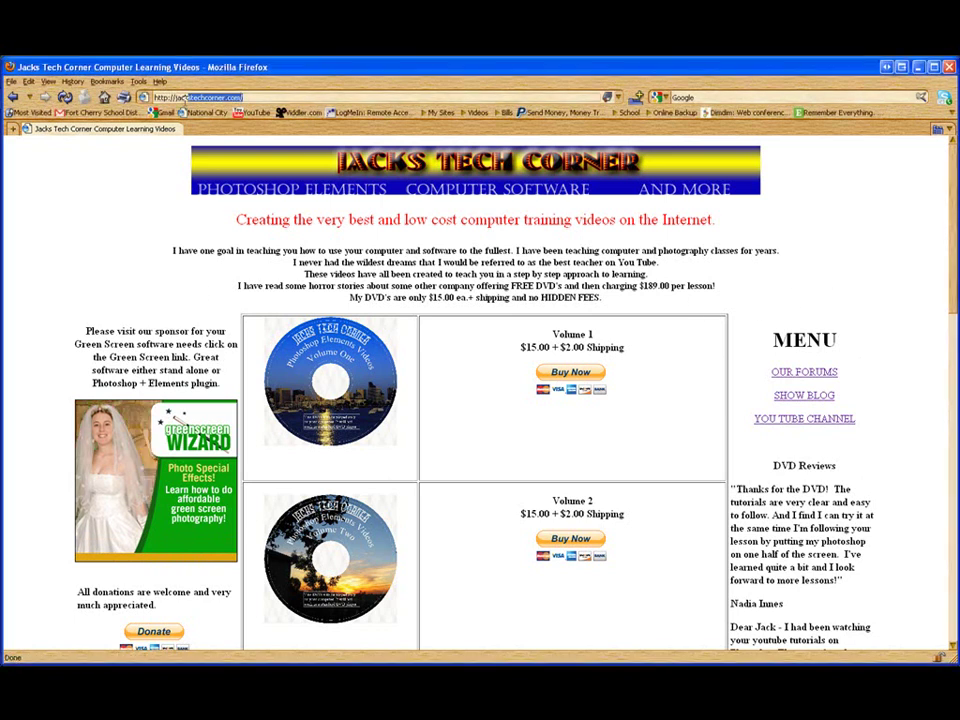
click(128, 231)
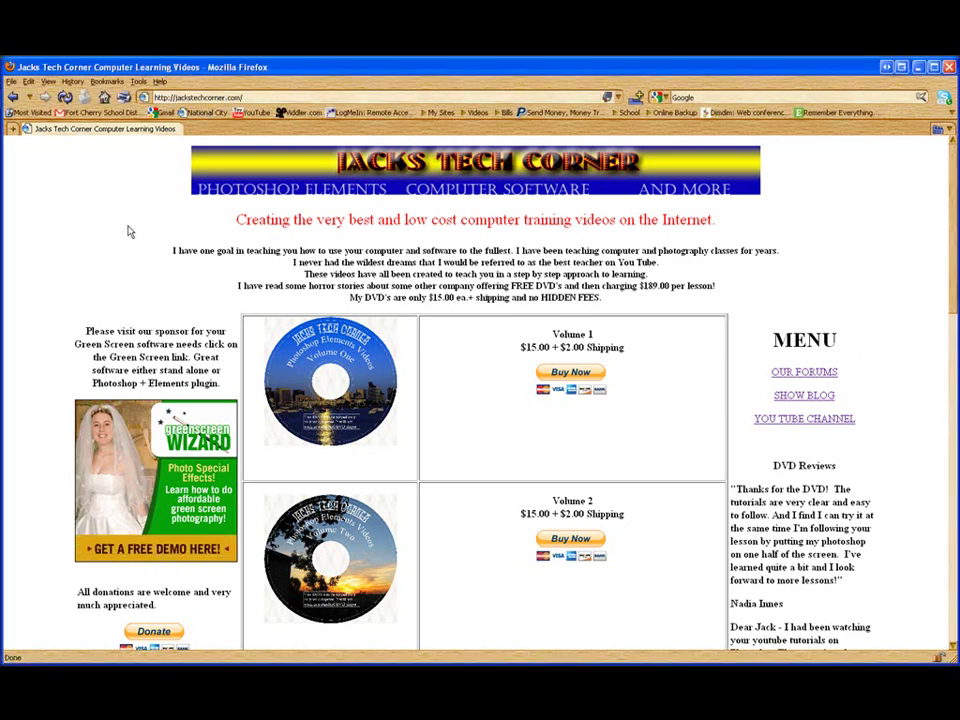
scroll(484, 373, down, 2)
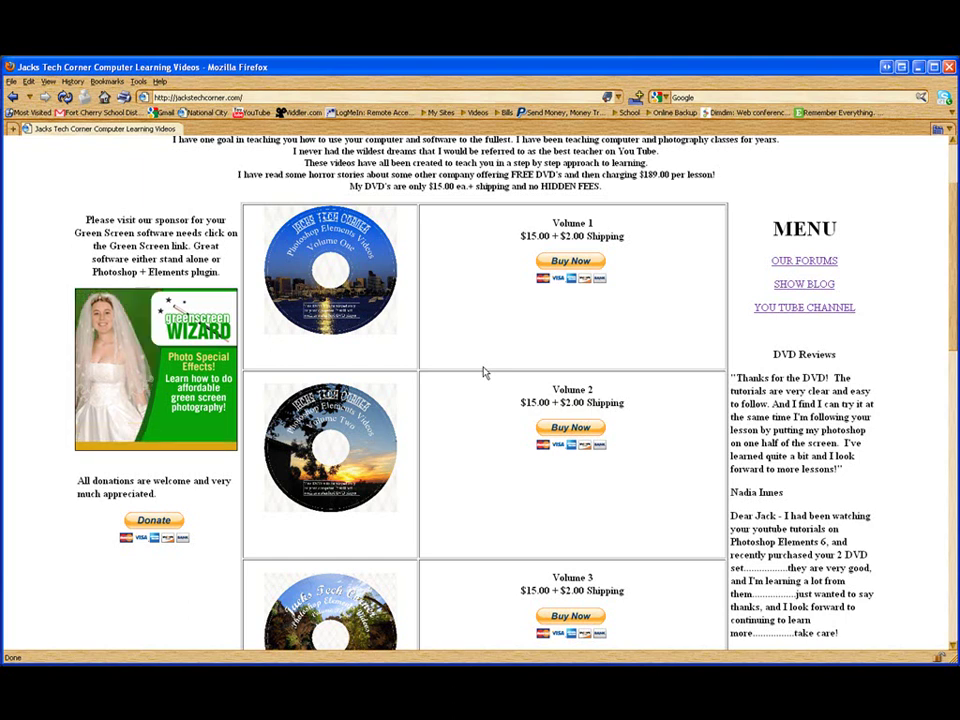
scroll(483, 372, down, 4)
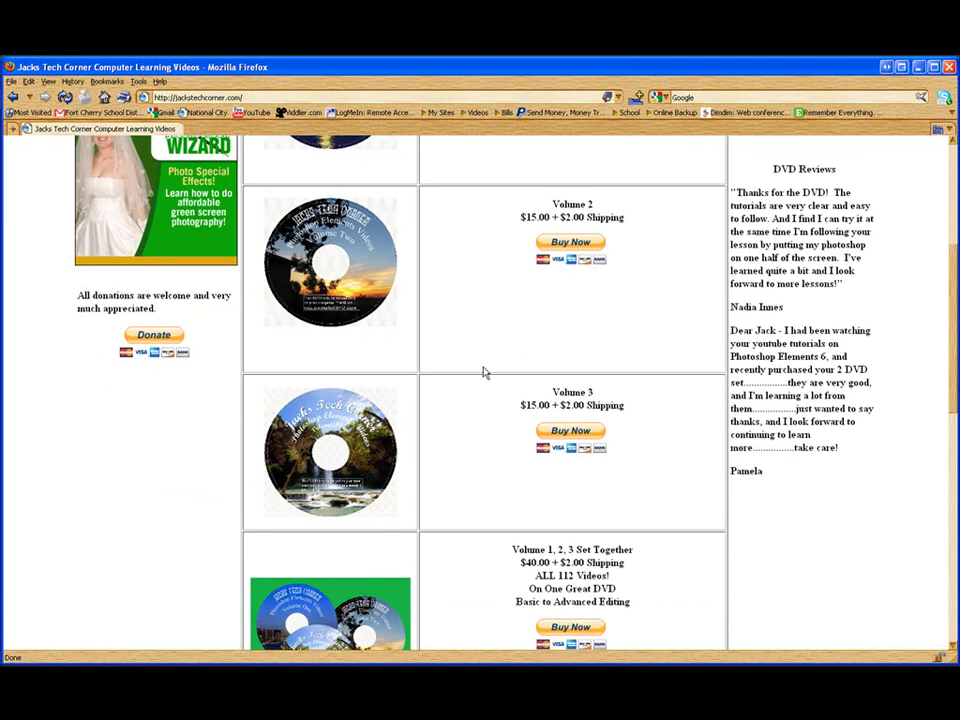
scroll(483, 372, up, 2)
scroll(483, 372, down, 5)
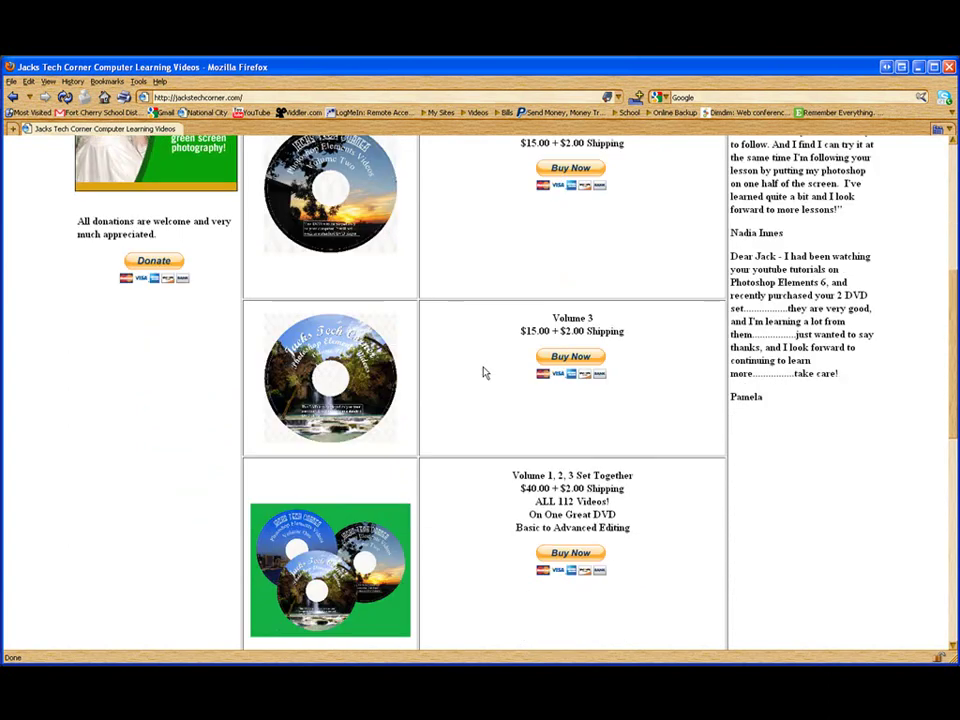
scroll(483, 372, down, 3)
Highlight a DVD set's price and title, scroll back to the top, and reselect the address.
drag(654, 302, 507, 320)
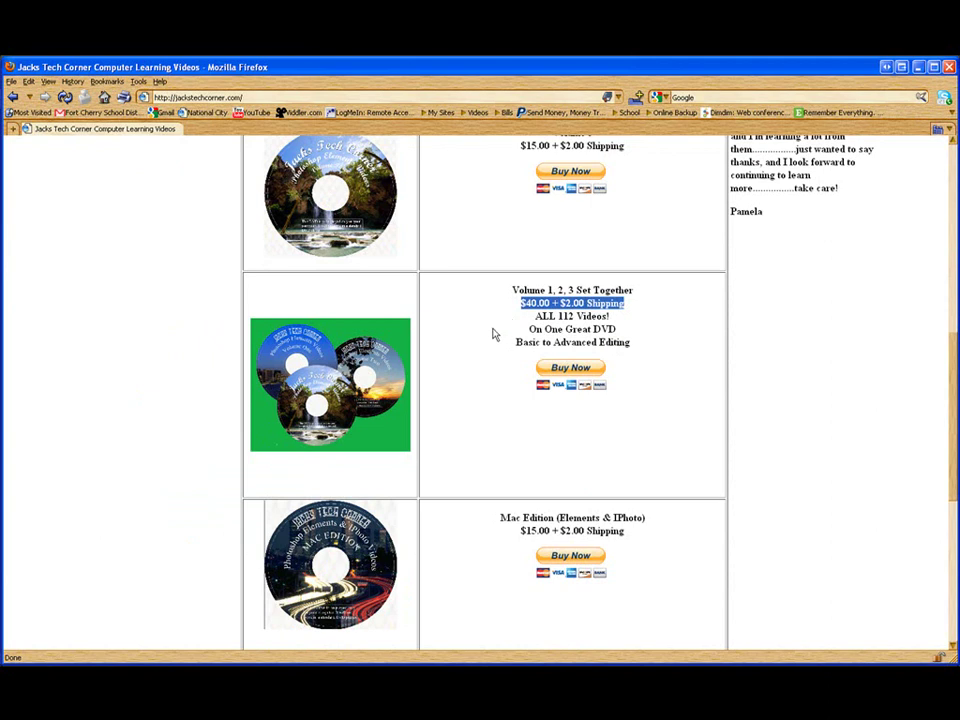
scroll(495, 336, down, 4)
drag(652, 348, 489, 334)
click(478, 360)
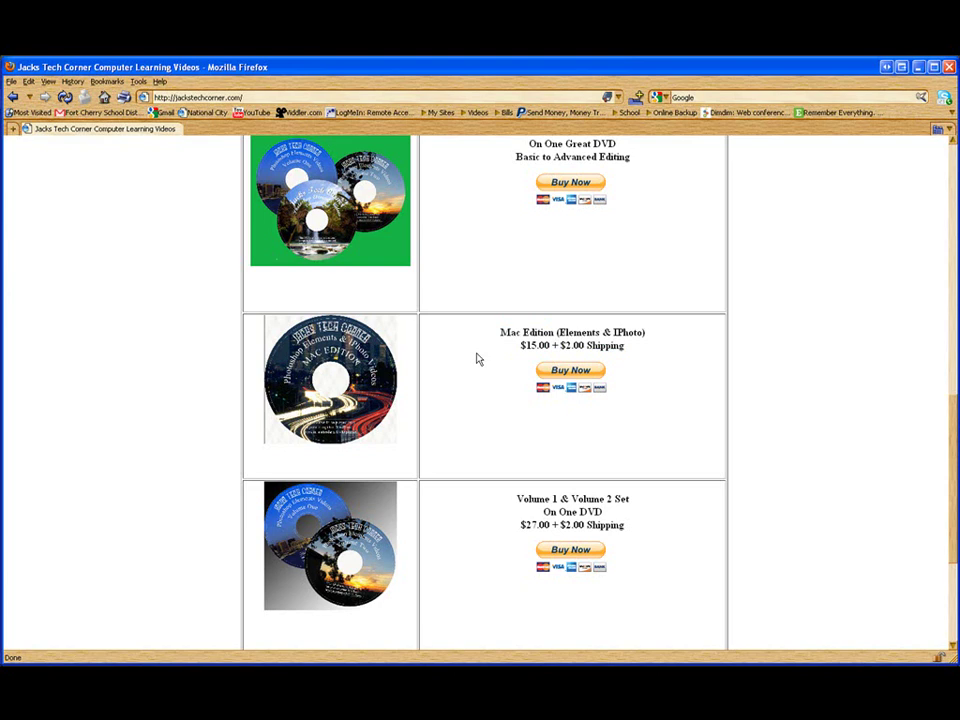
scroll(478, 360, up, 11)
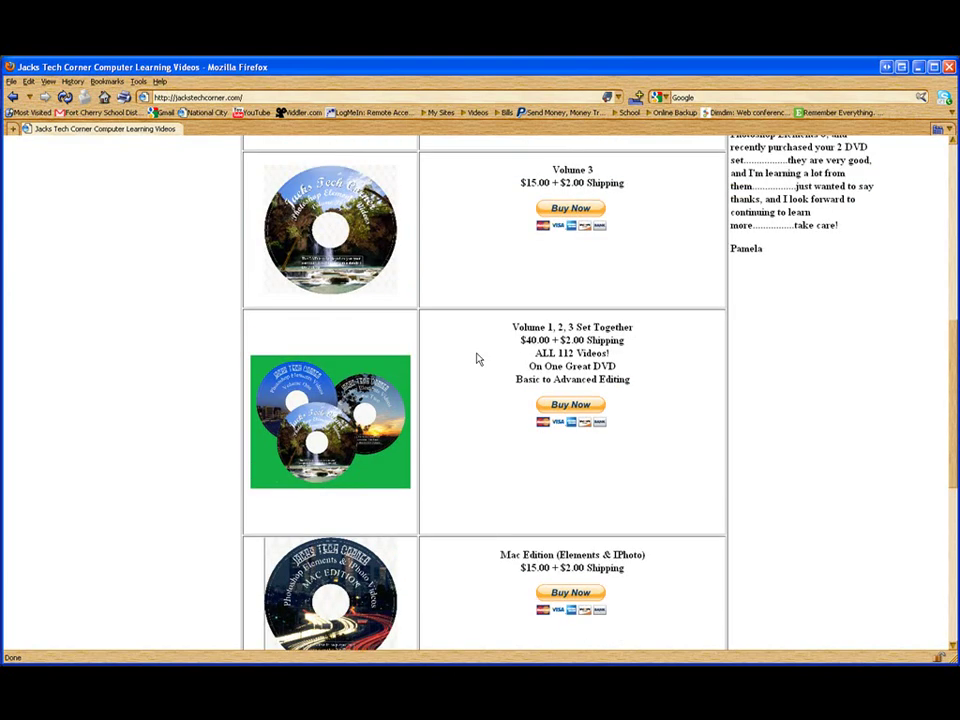
scroll(478, 360, up, 3)
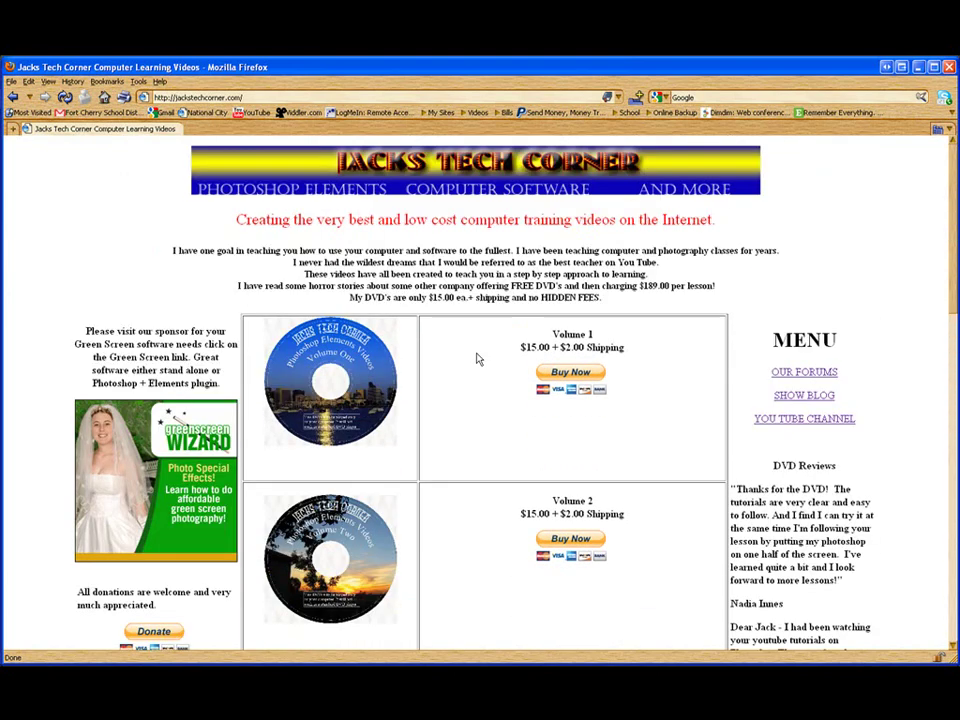
click(269, 96)
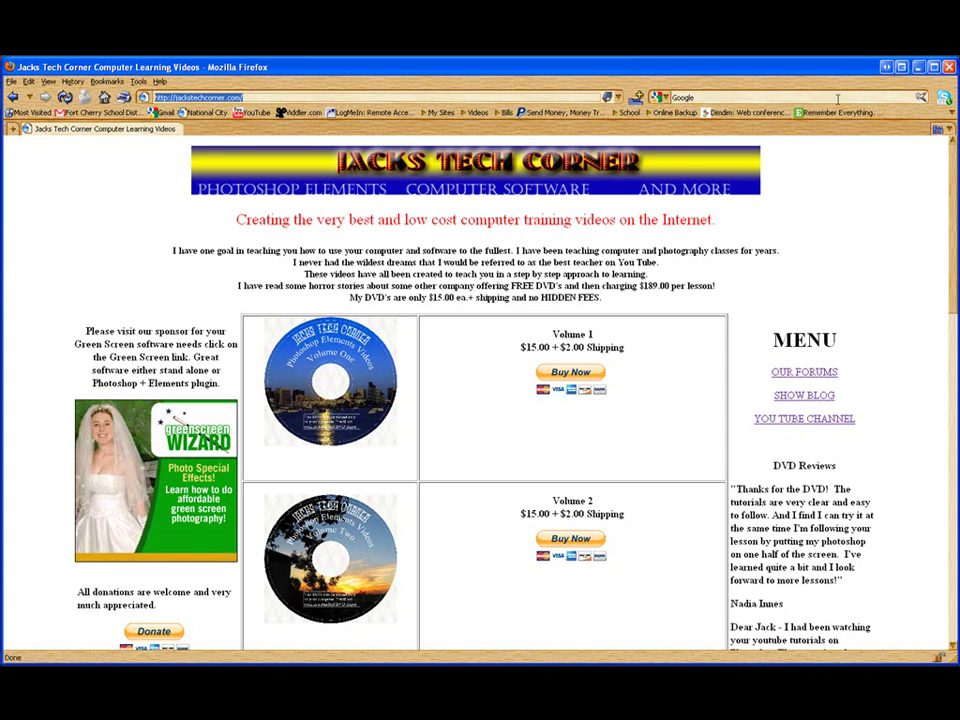
click(918, 67)
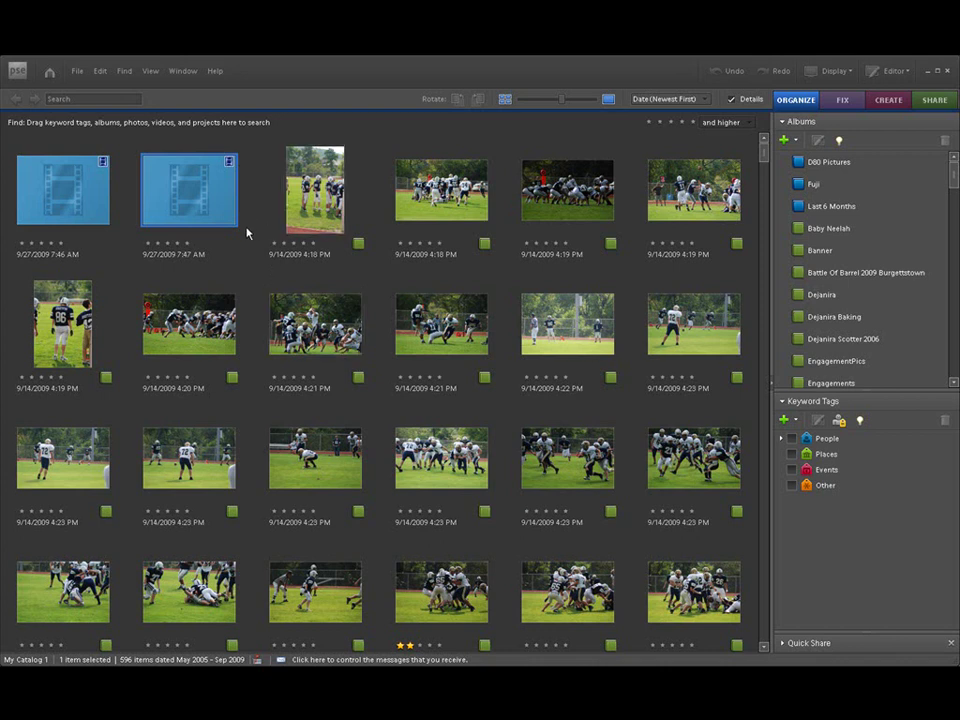
click(647, 186)
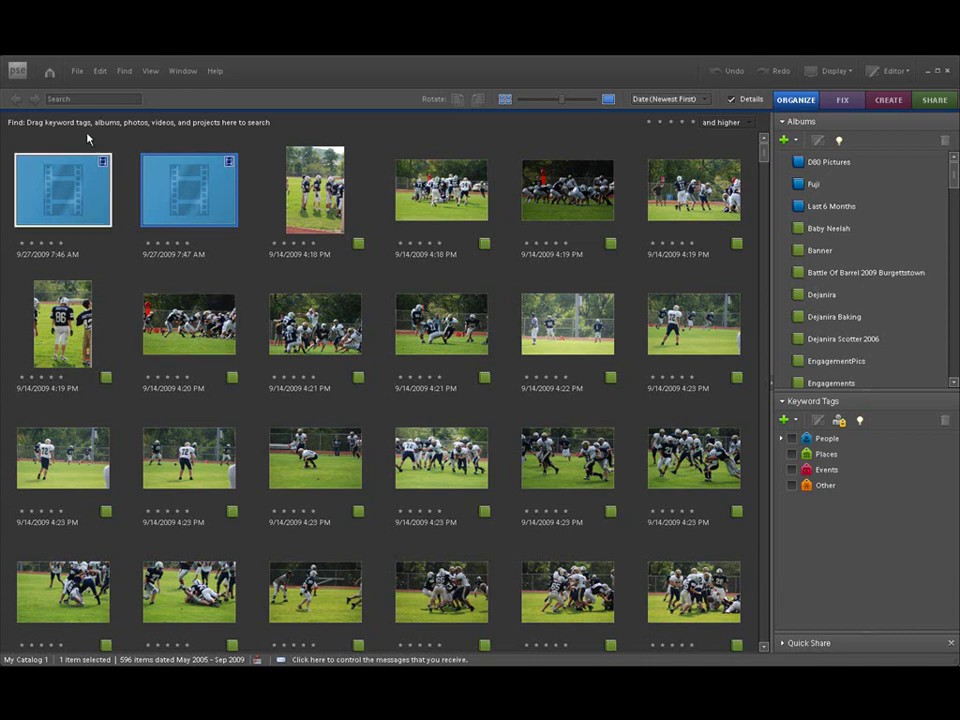
Start the Photo Downloader from File > Get Photos and Videos > From Camera or Card Reader.
click(79, 72)
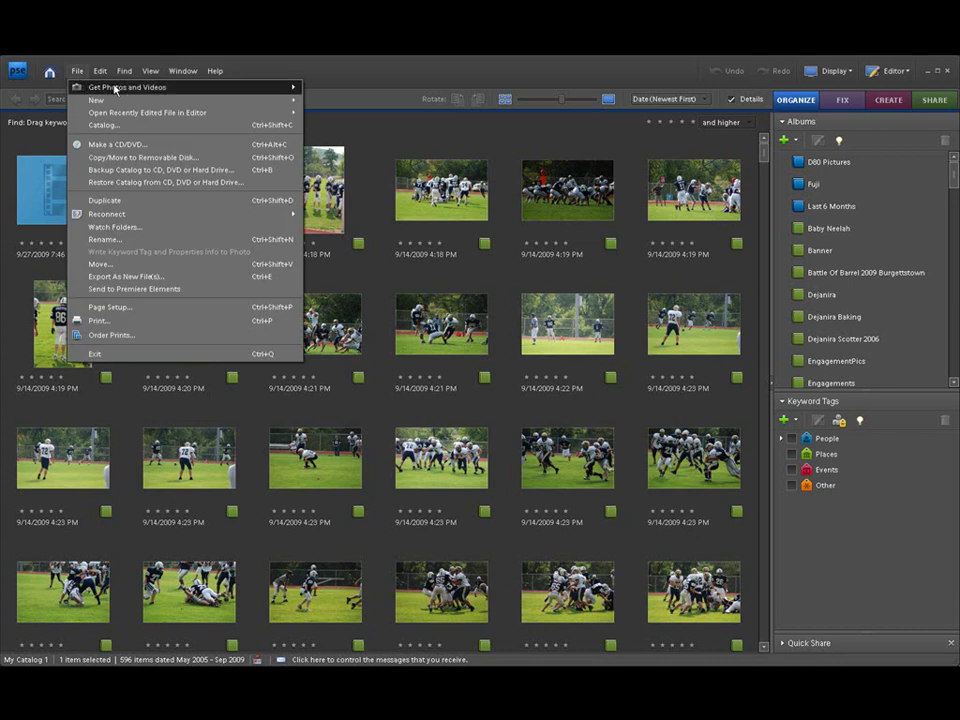
mouse_move(137, 88)
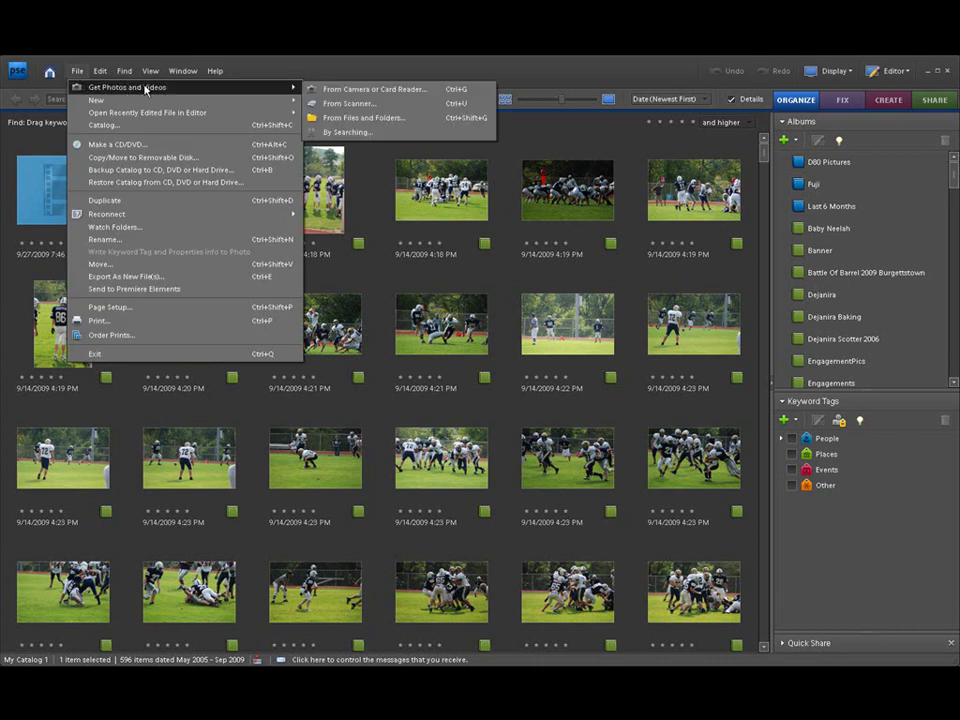
click(373, 90)
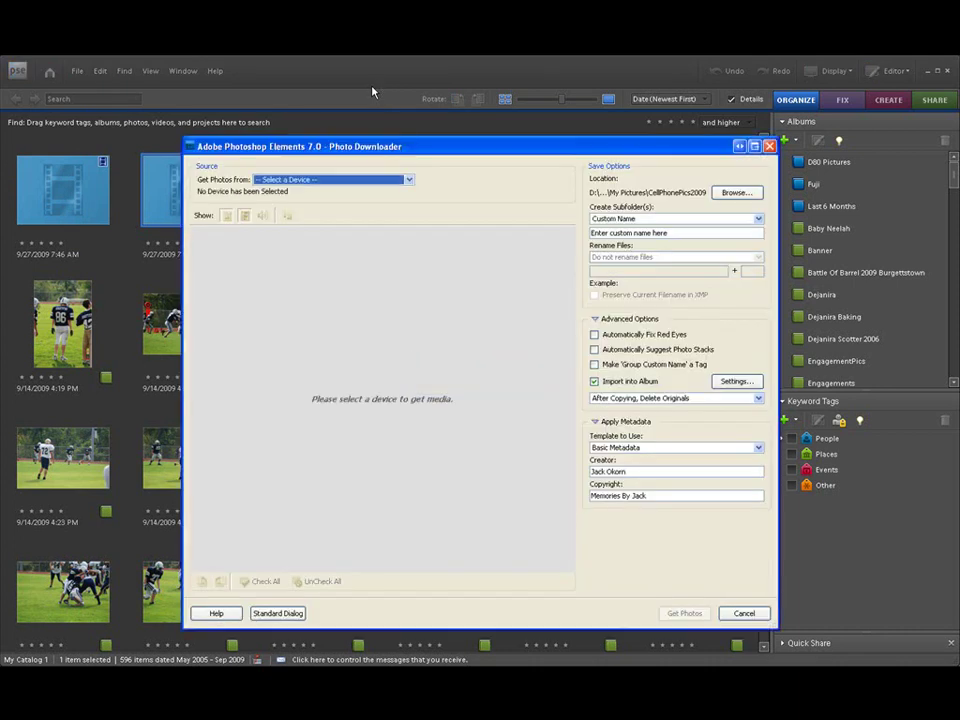
drag(435, 146, 409, 129)
Try CAMCORDER2 as the source, then switch to H:\<Camera or Card Reader> with its 13 MOD clips.
click(356, 164)
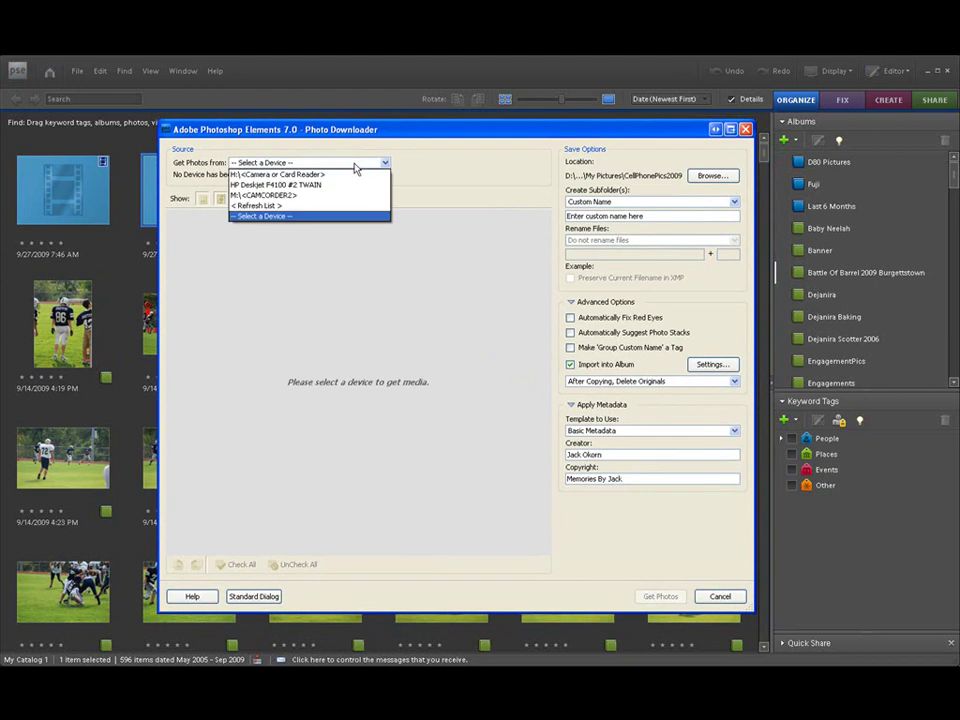
click(262, 195)
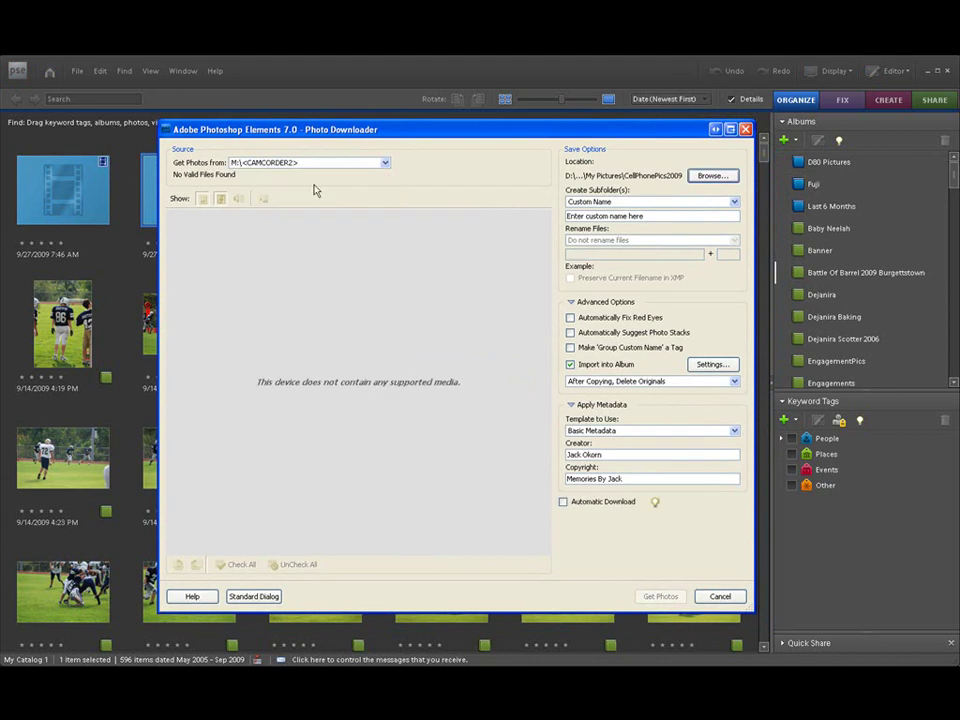
click(385, 163)
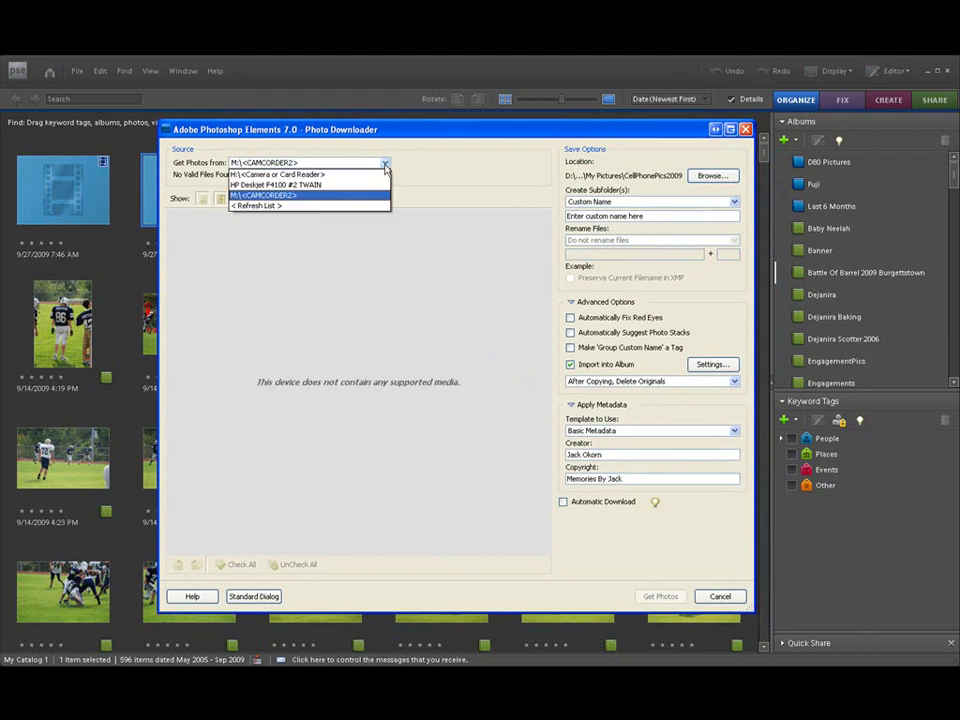
click(377, 182)
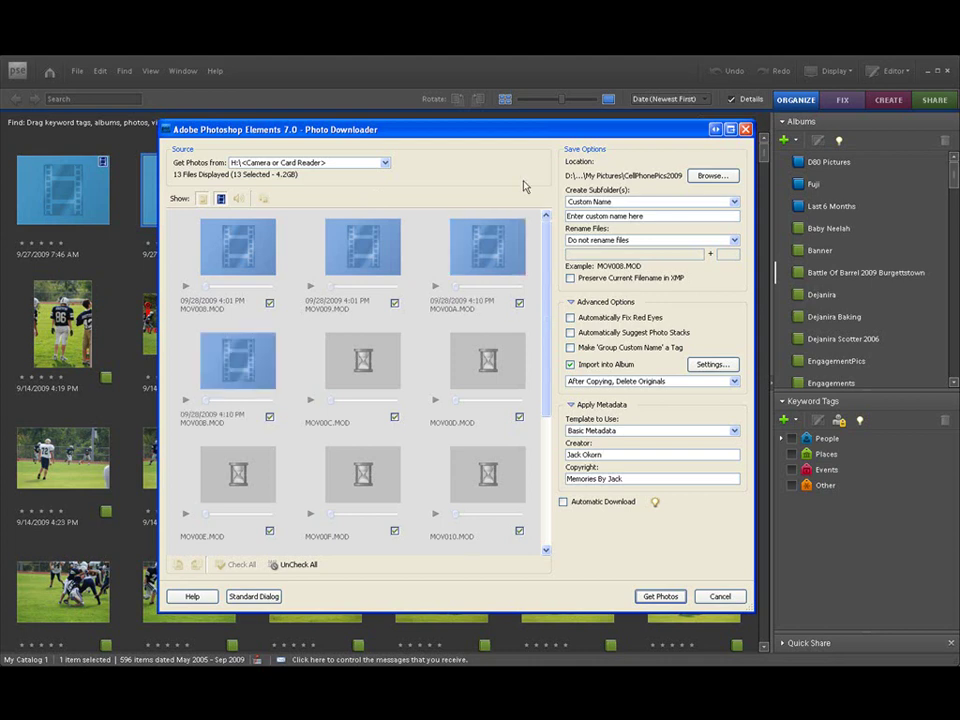
Reselect the H: card reader so all 13 MOD clips load with previews, checked, totalling 4.2GB.
click(385, 162)
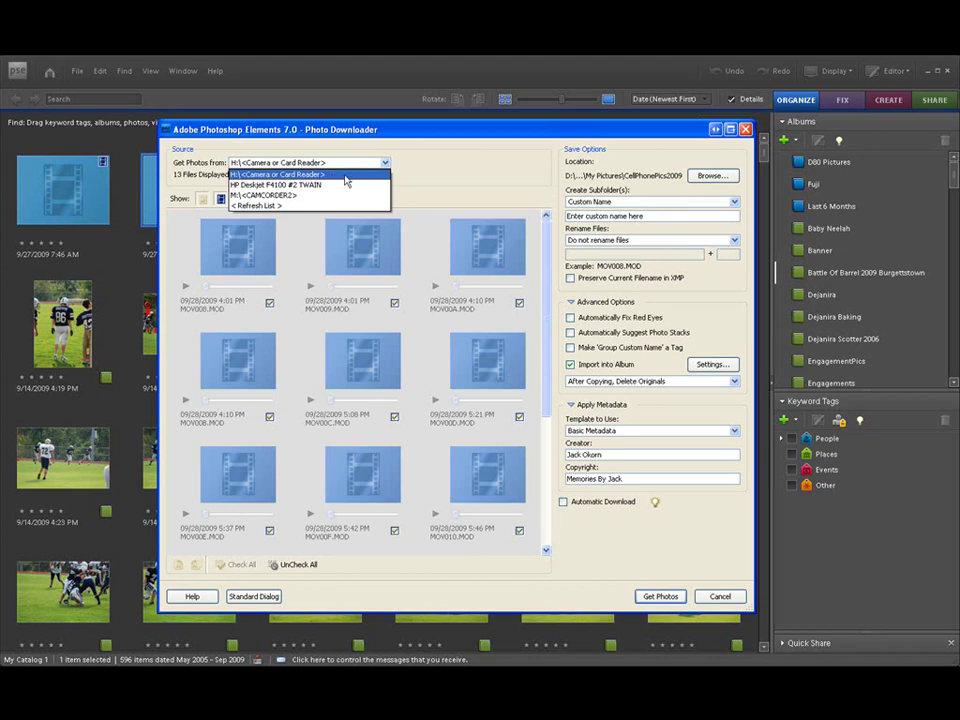
click(347, 181)
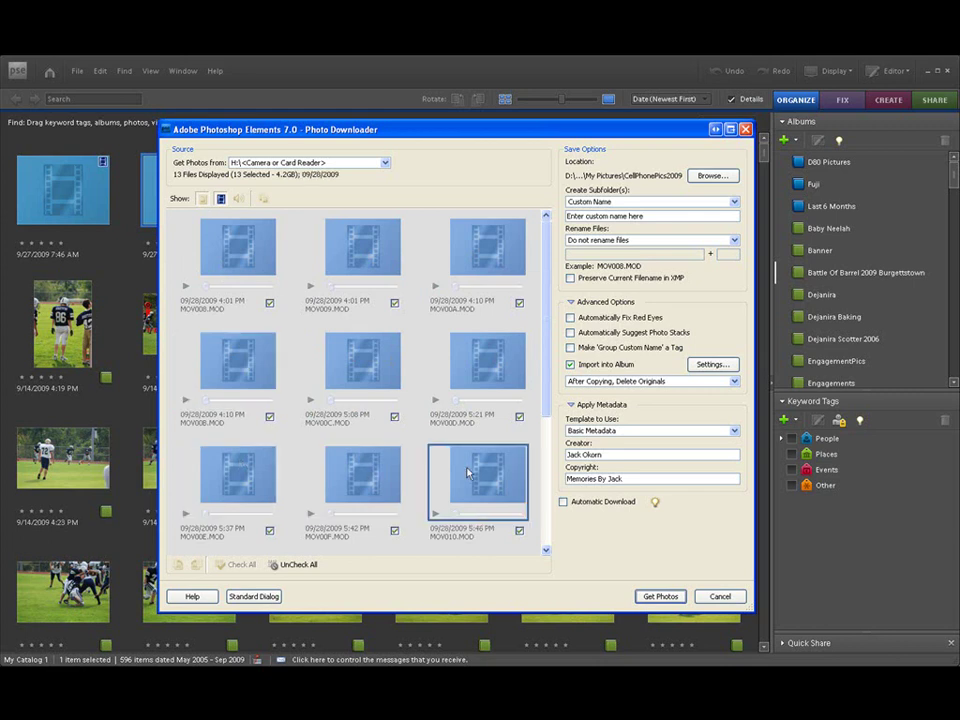
scroll(541, 394, down, 1)
scroll(541, 394, down, 4)
scroll(538, 360, up, 5)
drag(362, 134, 352, 126)
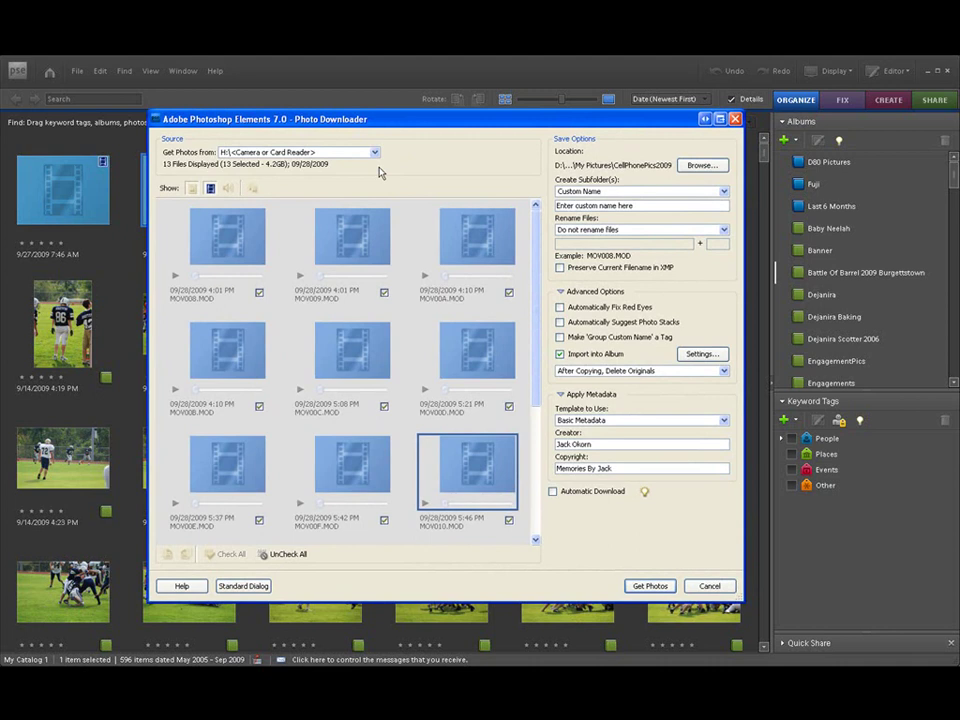
Save to My Documents\My Videos with a custom subfolder named BasketBall09_2009.
click(702, 166)
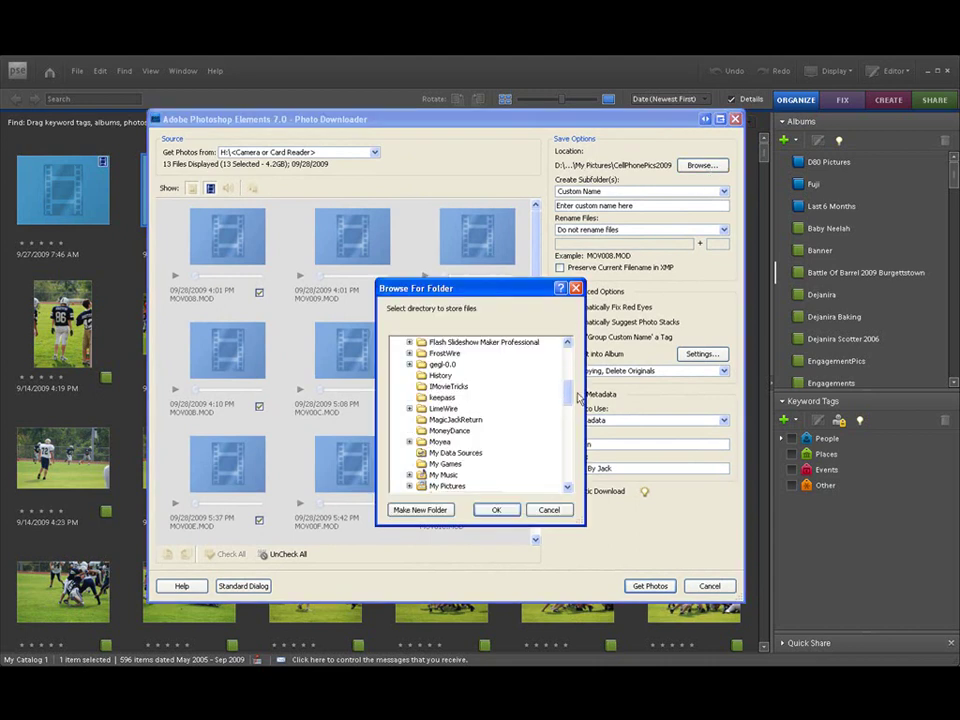
scroll(576, 398, down, 3)
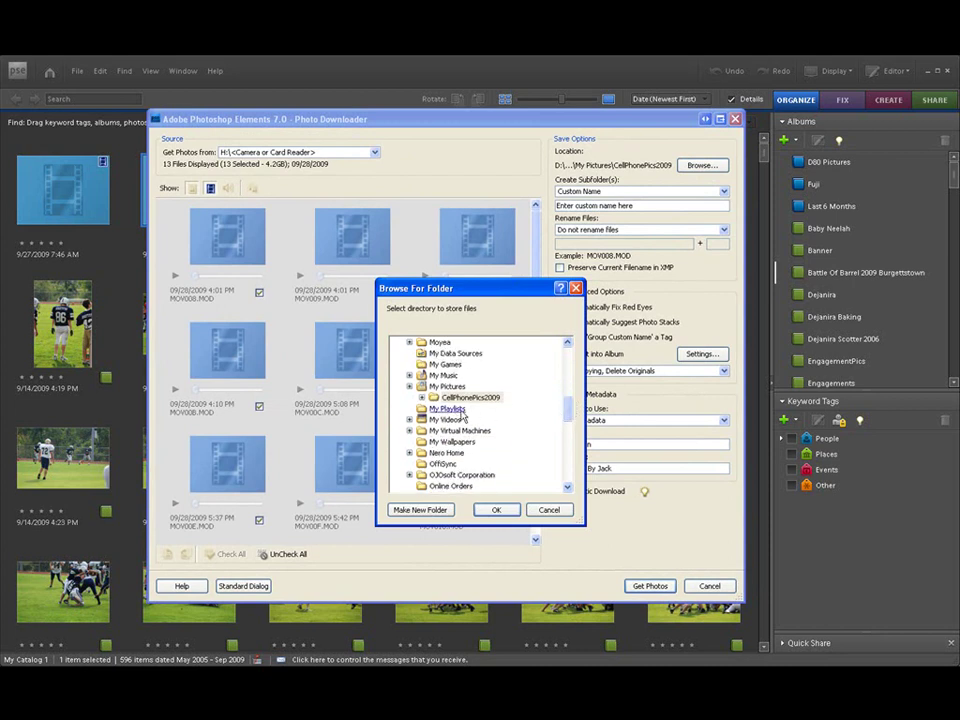
double_click(447, 419)
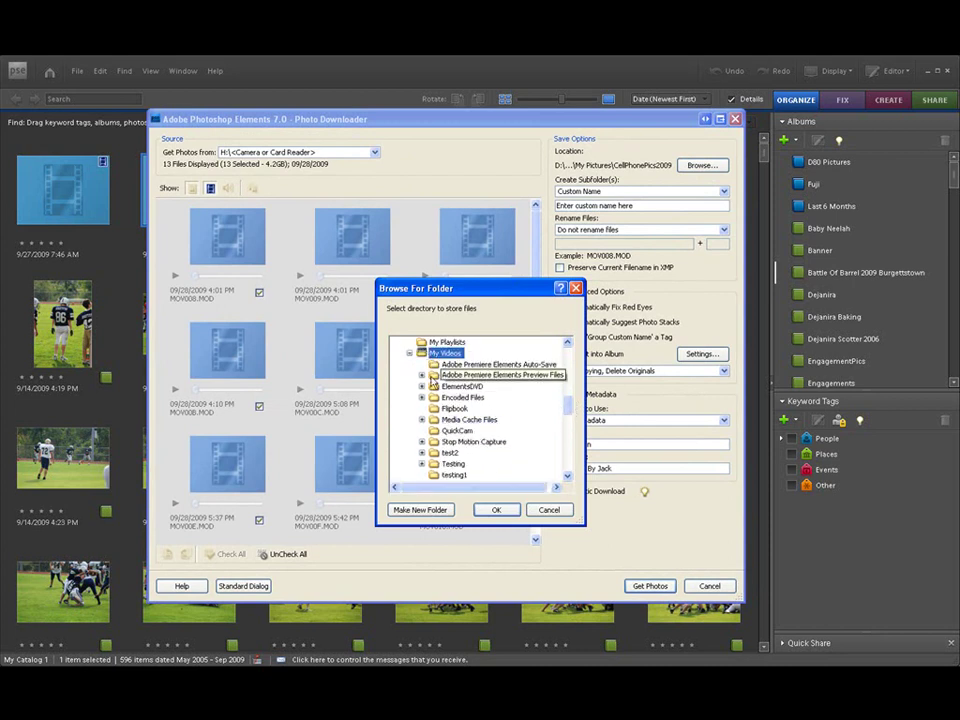
click(496, 510)
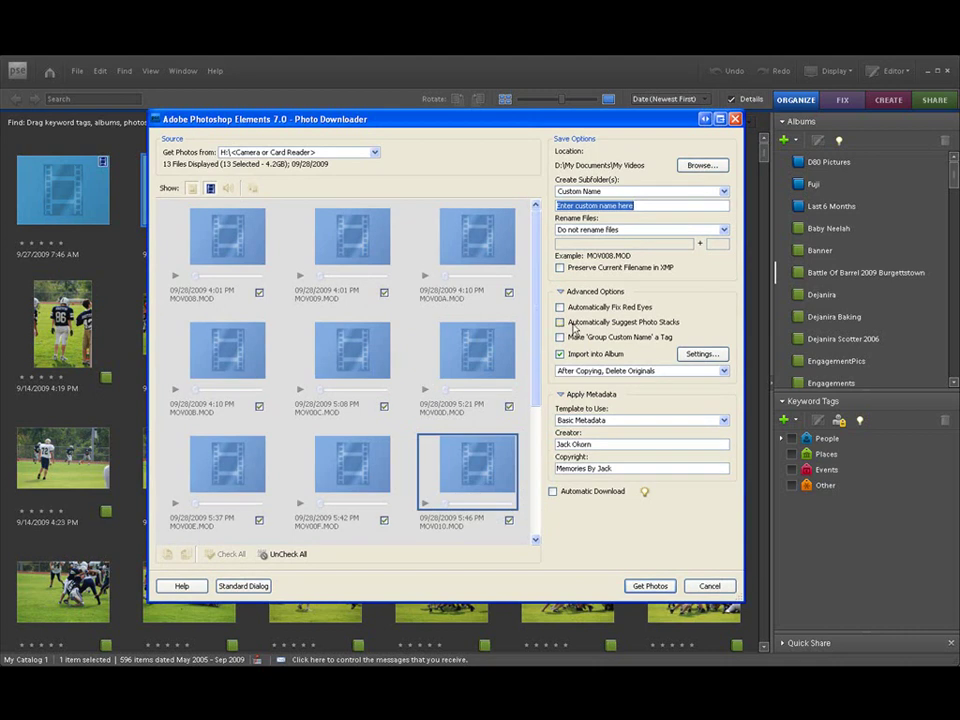
text(Bask)
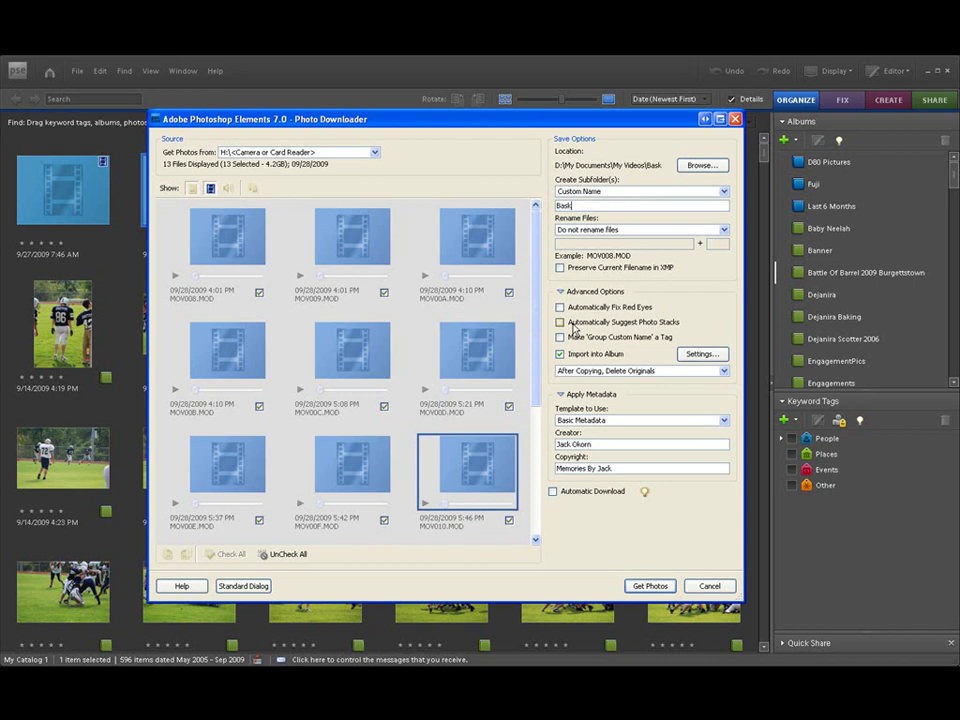
text(etBall)
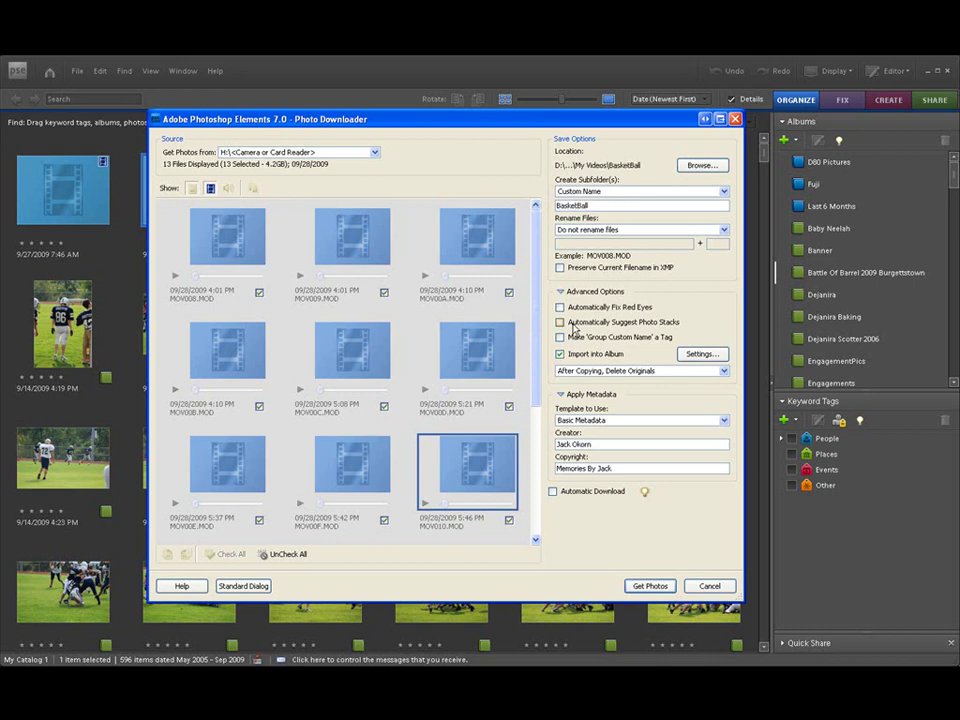
text(09_2009)
Add a new album BasketBall09_2009Video and set it as the import album.
click(700, 354)
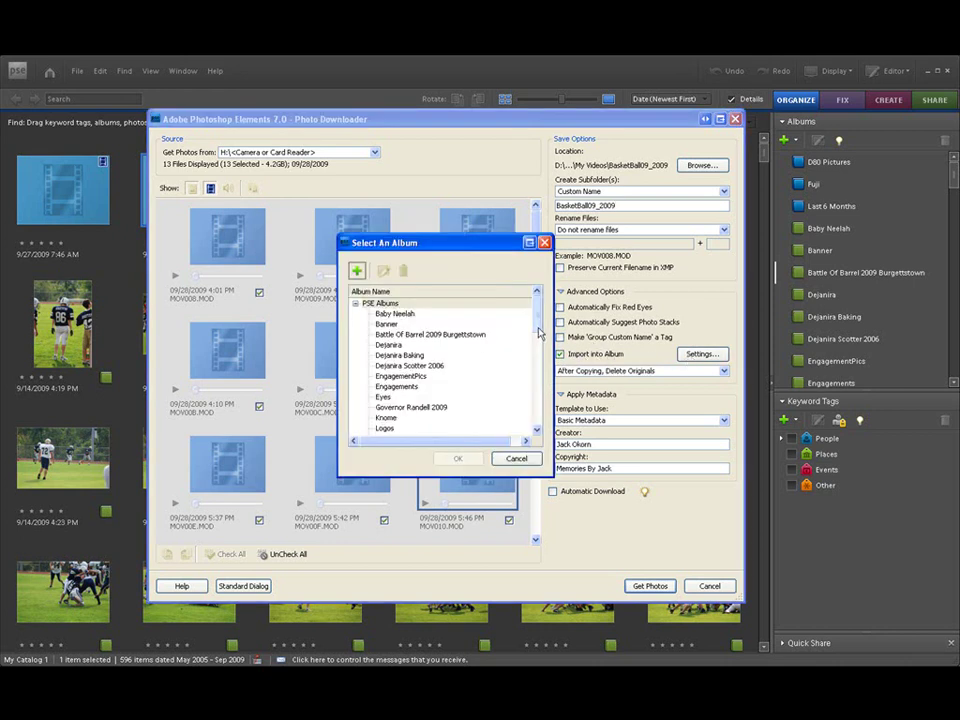
click(389, 304)
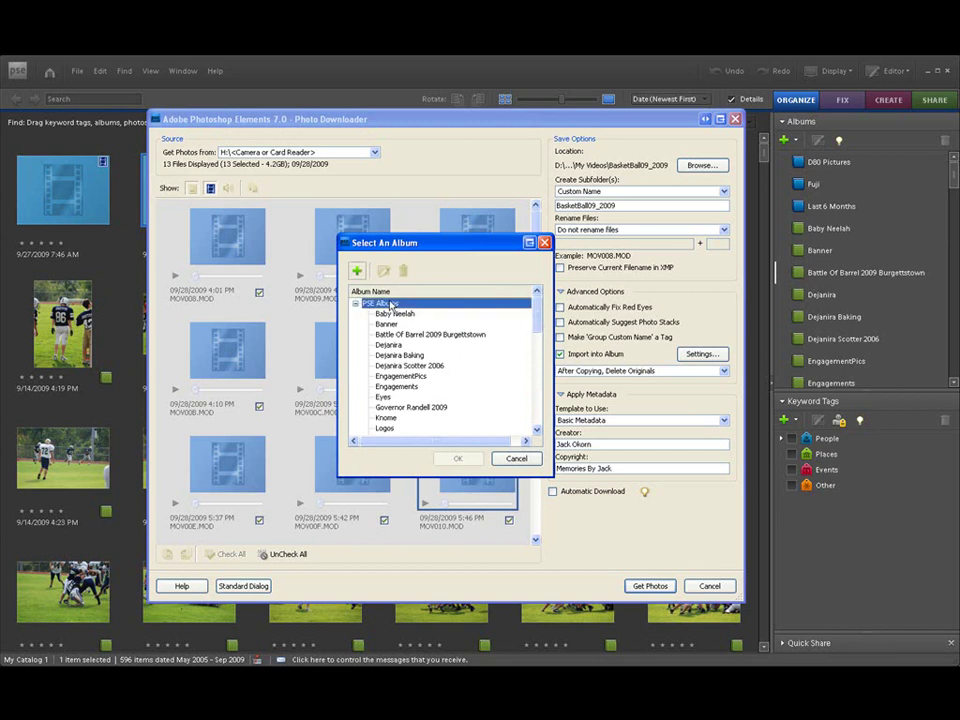
mouse_move(537, 314)
mouse_down()
mouse_move(536, 405)
mouse_move(537, 300)
mouse_up()
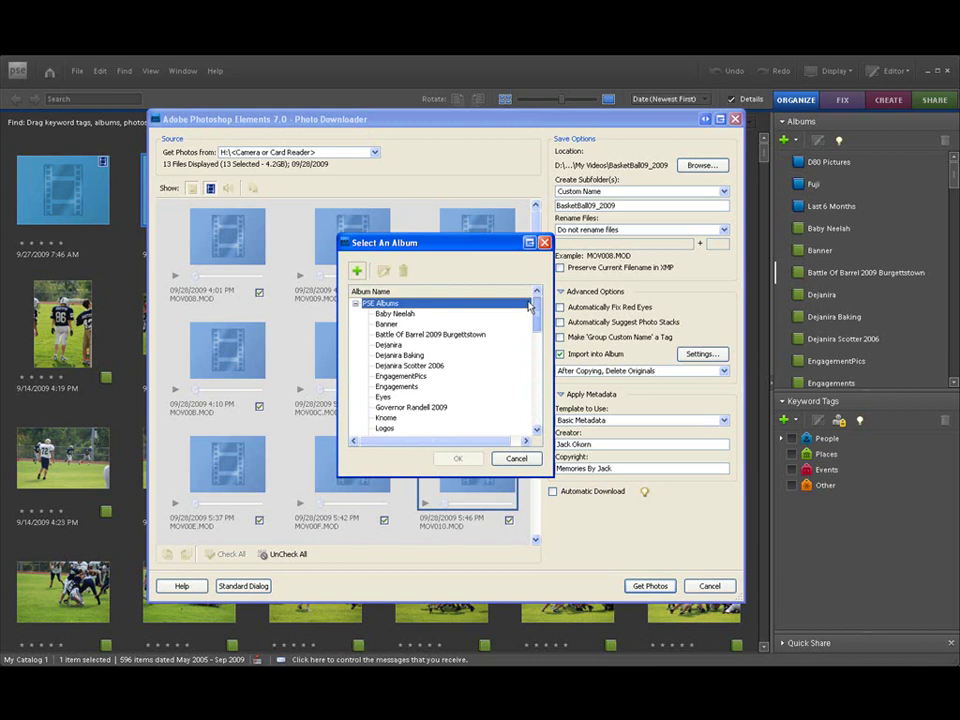
click(357, 271)
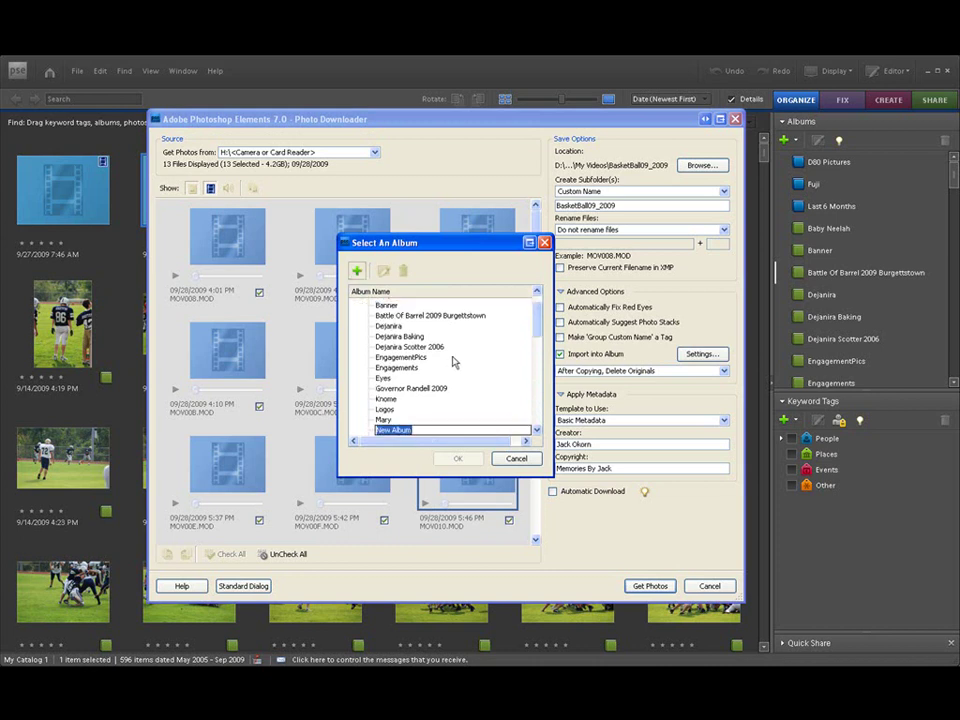
text(BasketBall09_2009Video)
key(Return)
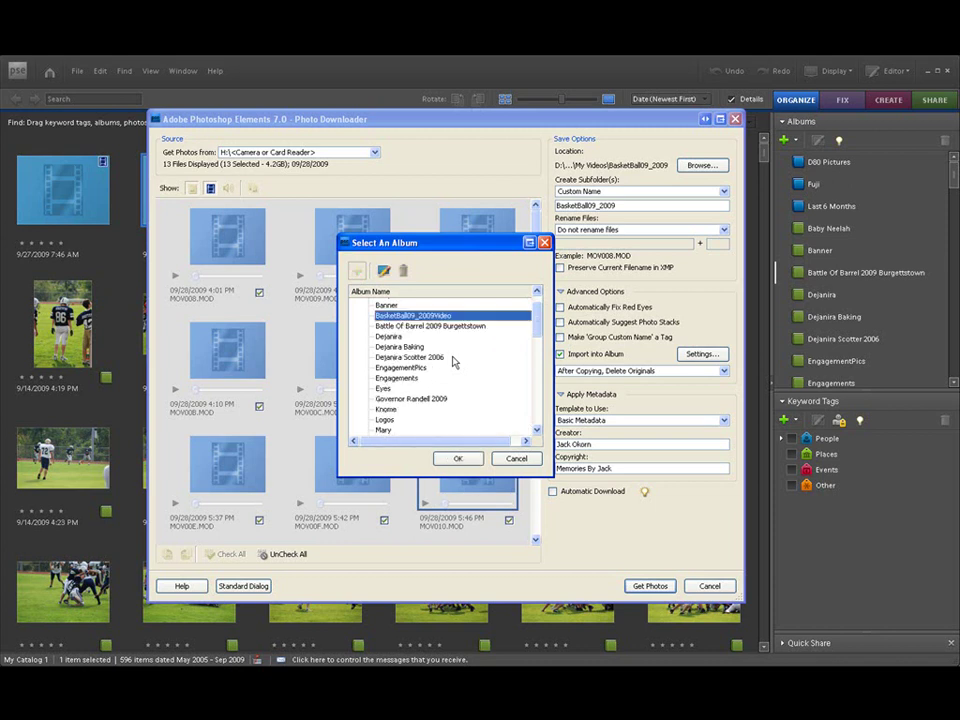
click(452, 459)
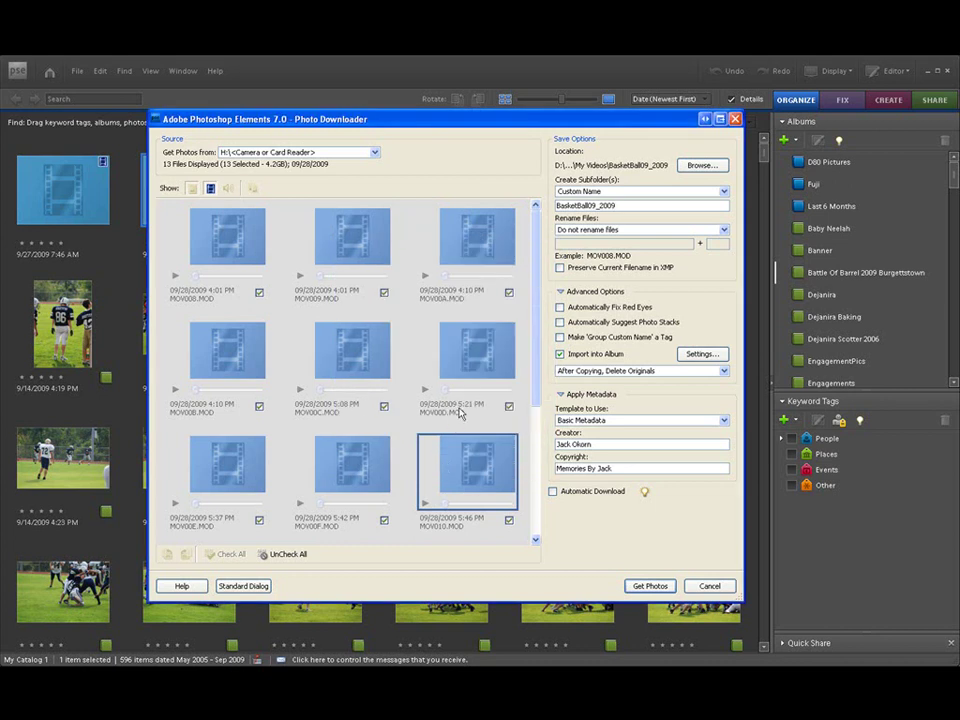
Choose 'After Copying, Do Not Delete Originals' and begin copying the 13 clips.
click(719, 372)
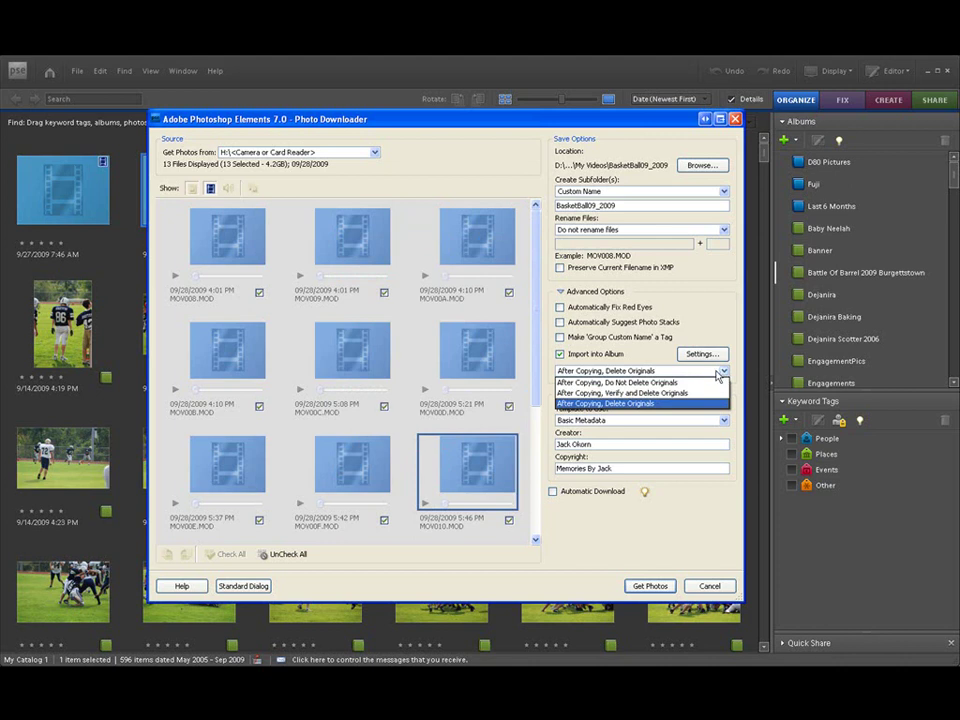
click(703, 382)
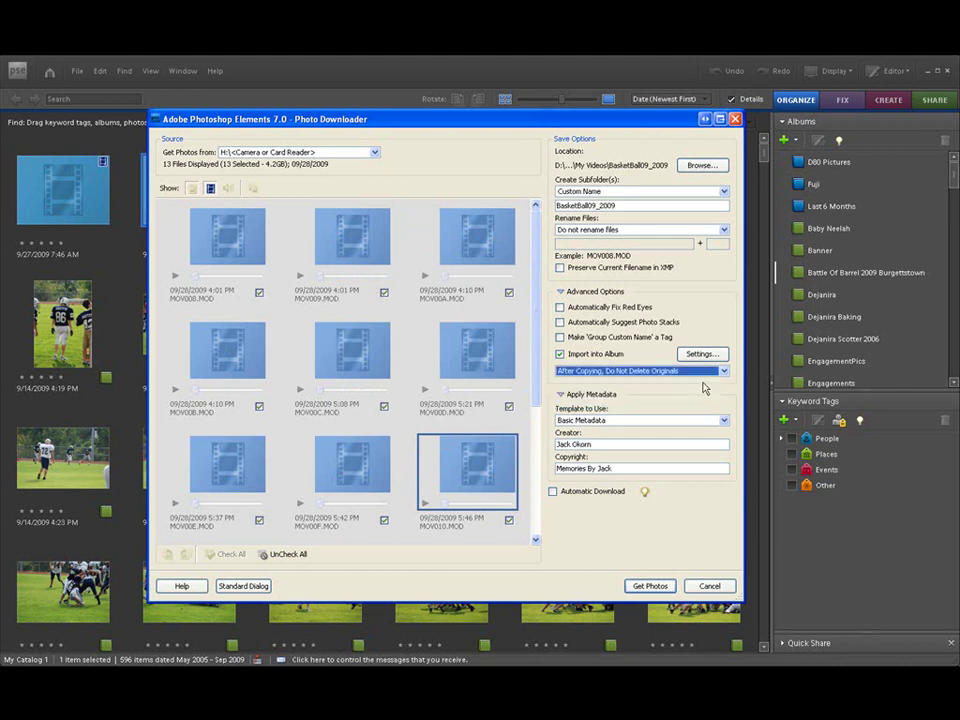
click(658, 588)
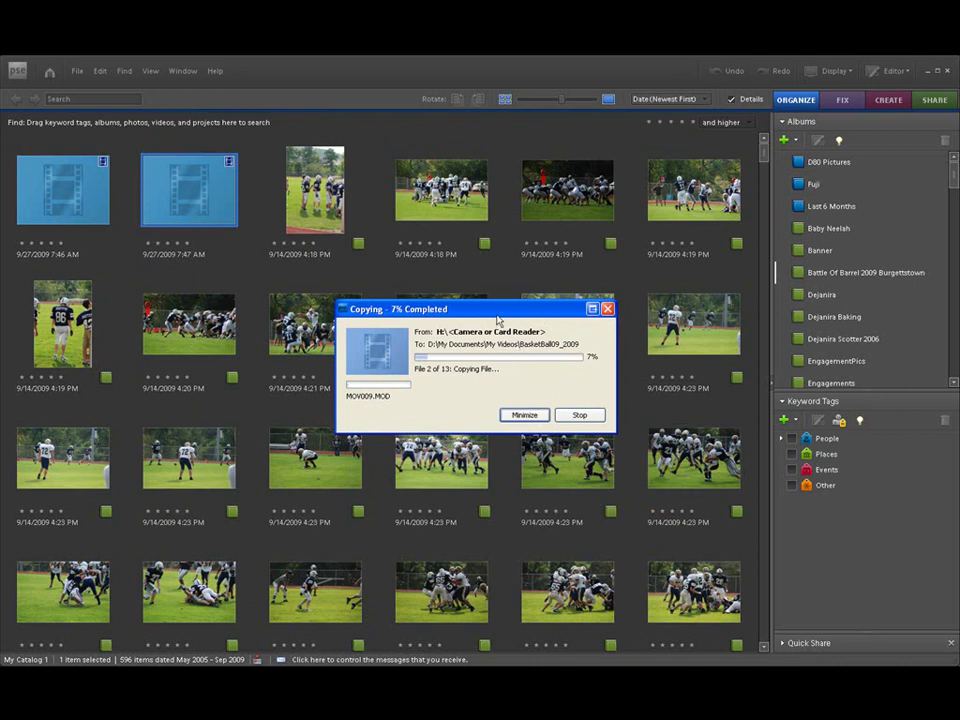
Move the Copying progress window up and wait for the Files Successfully Copied message.
drag(499, 312, 439, 165)
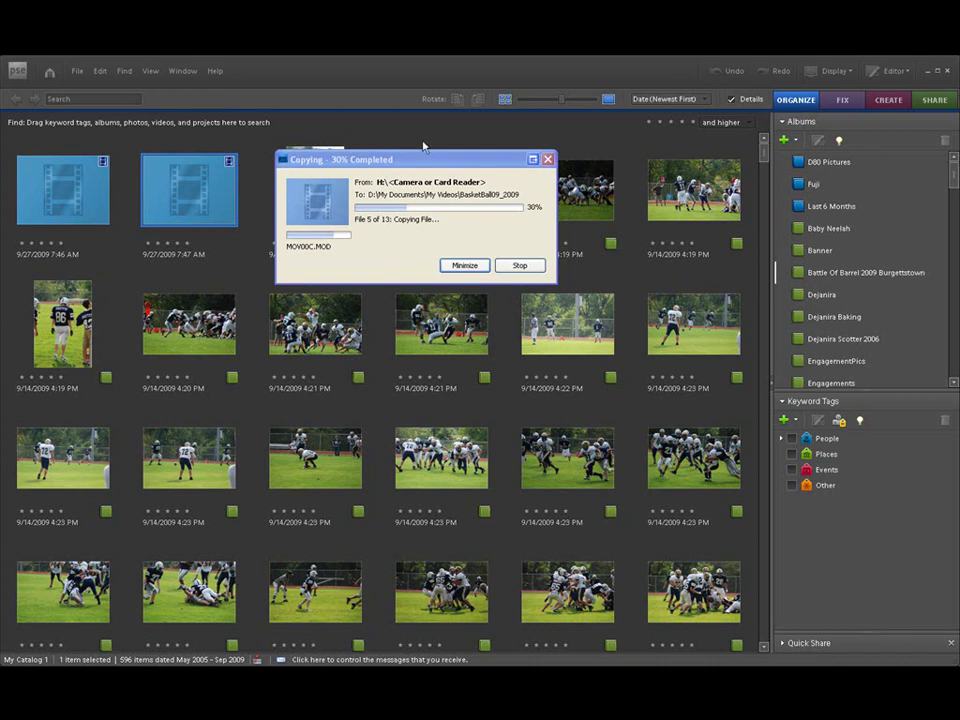
drag(424, 161, 416, 143)
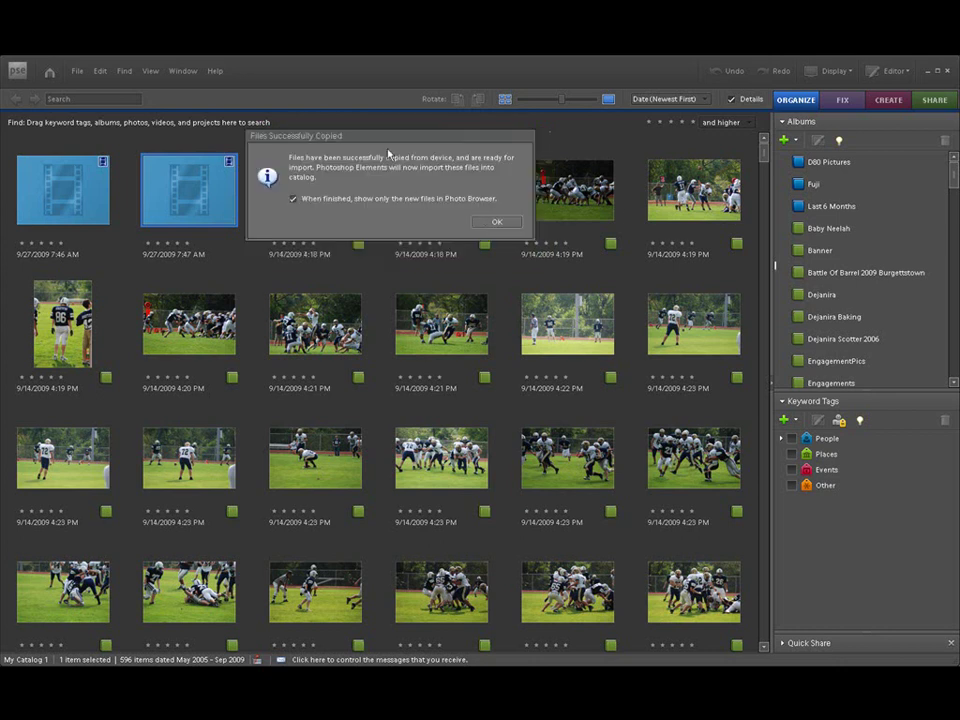
Tick 'When finished, show only the new files in Photo Browser' and confirm to import the clips.
drag(386, 135, 379, 182)
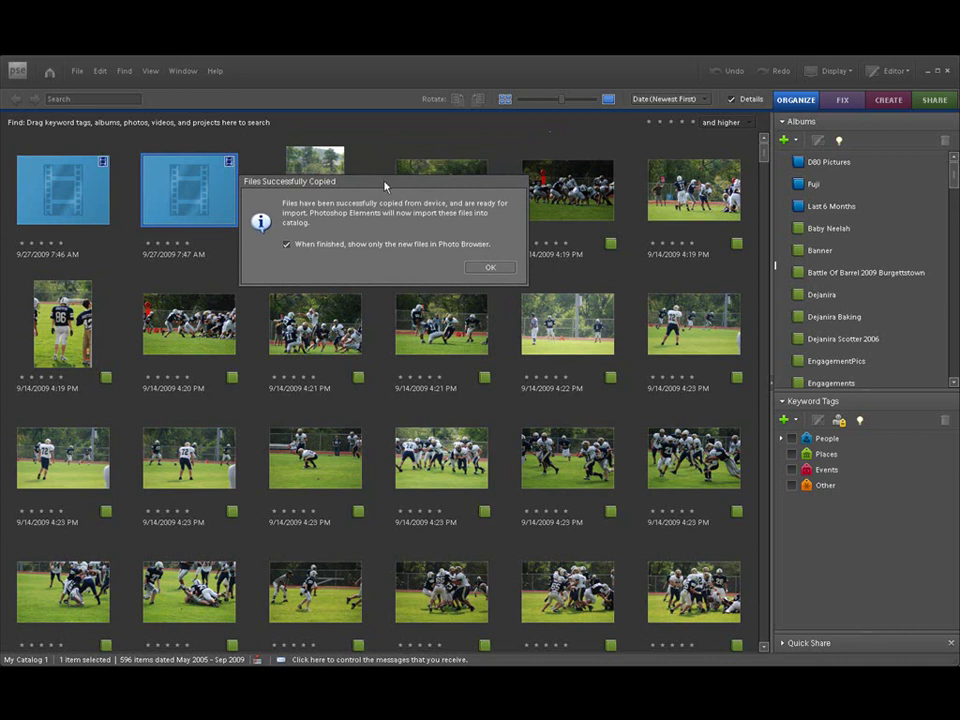
drag(366, 184, 368, 182)
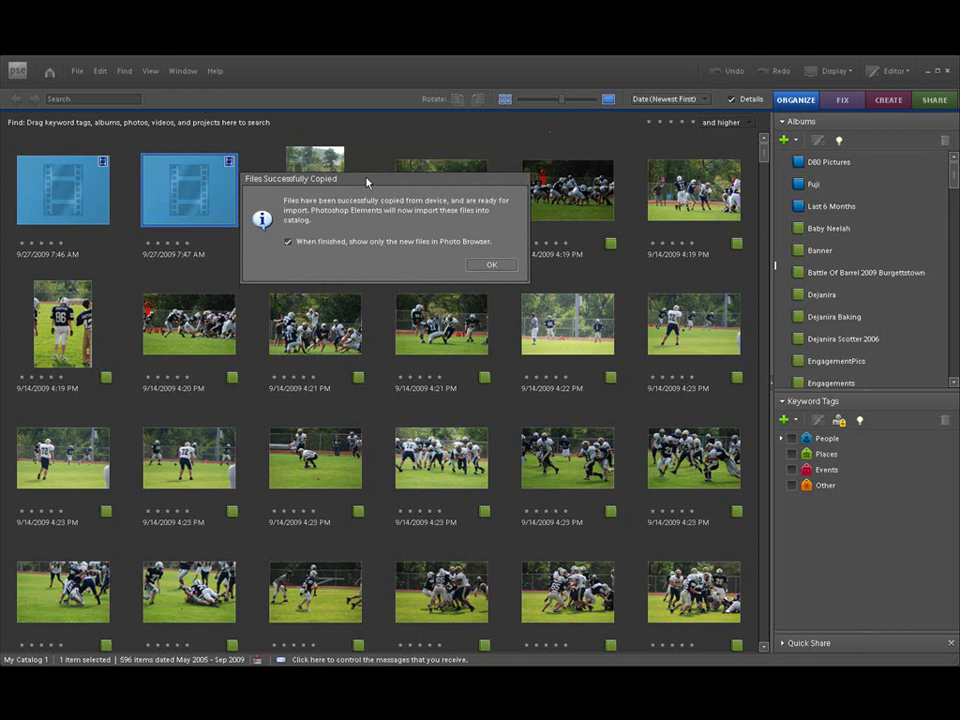
click(288, 243)
click(489, 265)
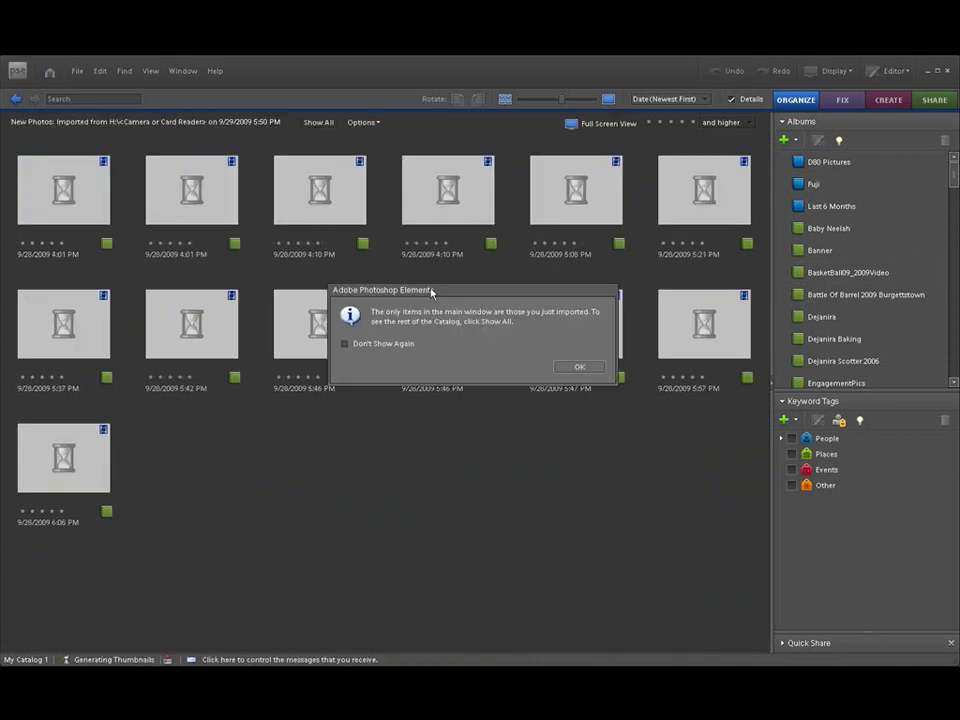
Move the notice about showing only imported items aside and close it with OK.
drag(431, 289, 368, 152)
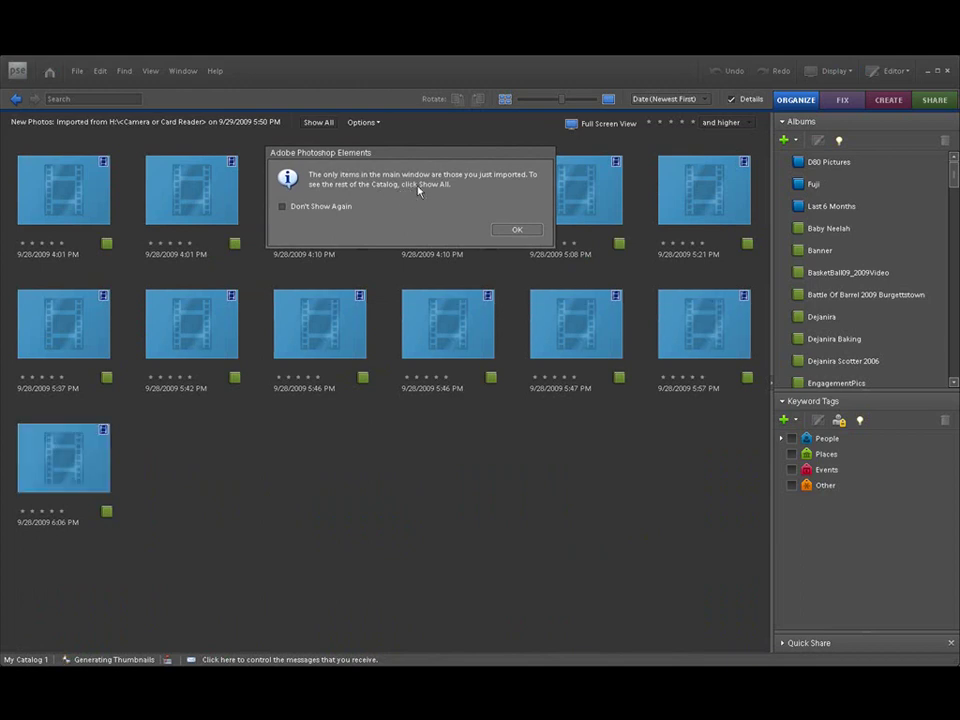
click(511, 231)
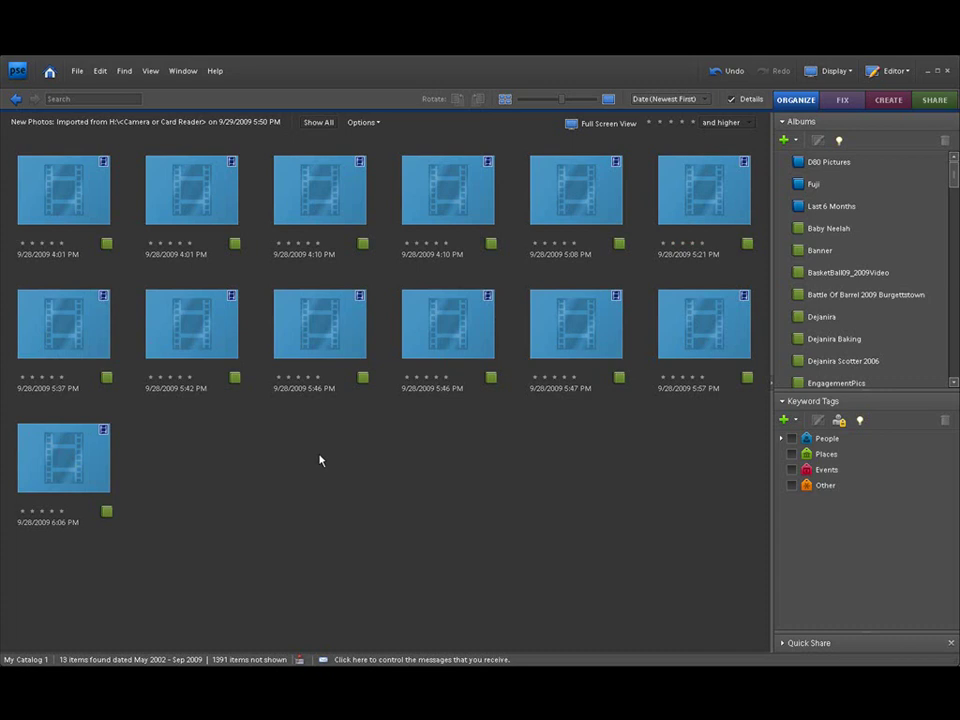
click(74, 201)
double_click(76, 205)
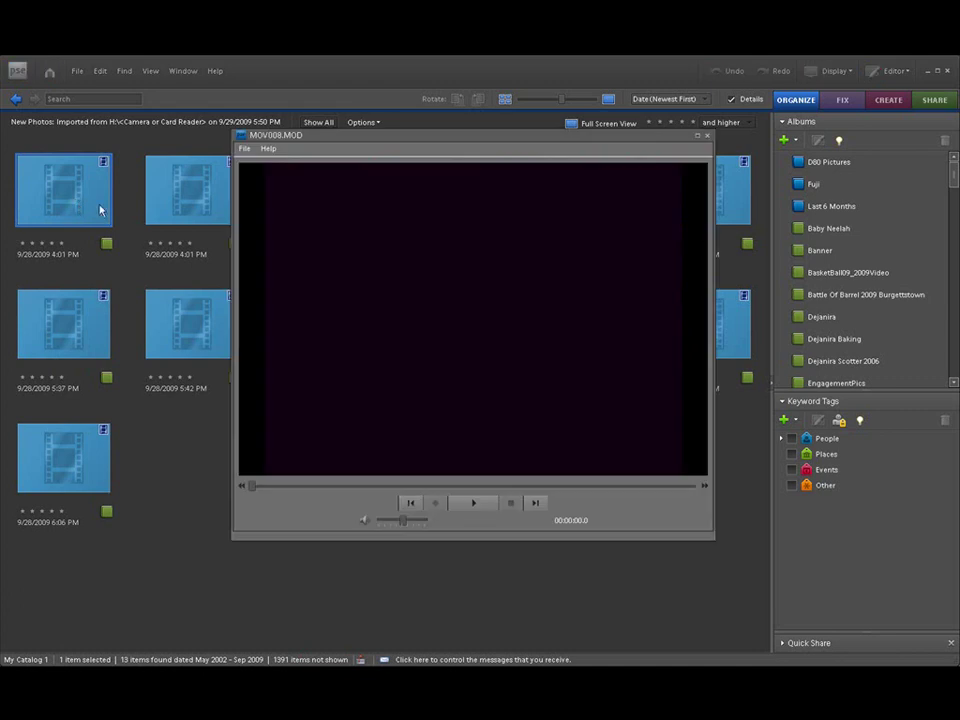
drag(392, 139, 357, 152)
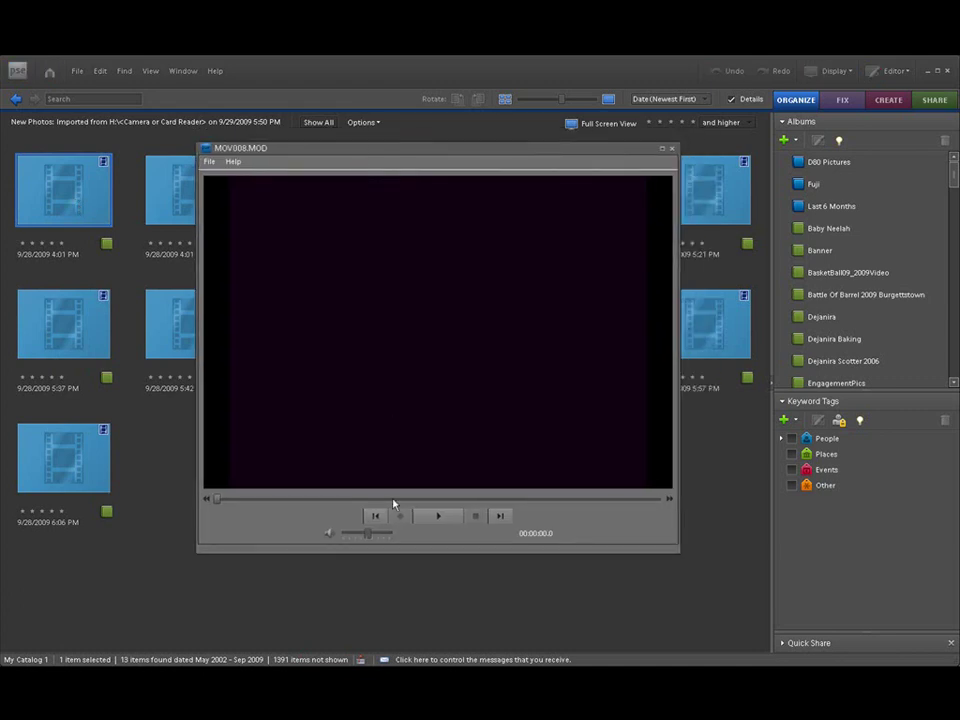
click(437, 517)
drag(368, 538, 381, 536)
click(434, 517)
click(671, 149)
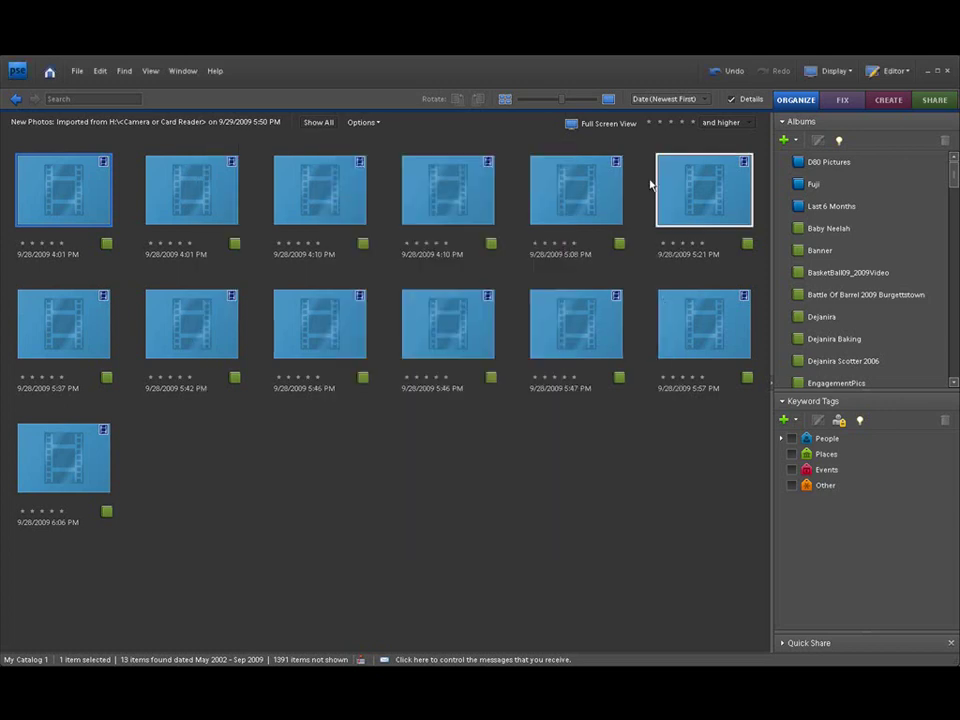
double_click(332, 342)
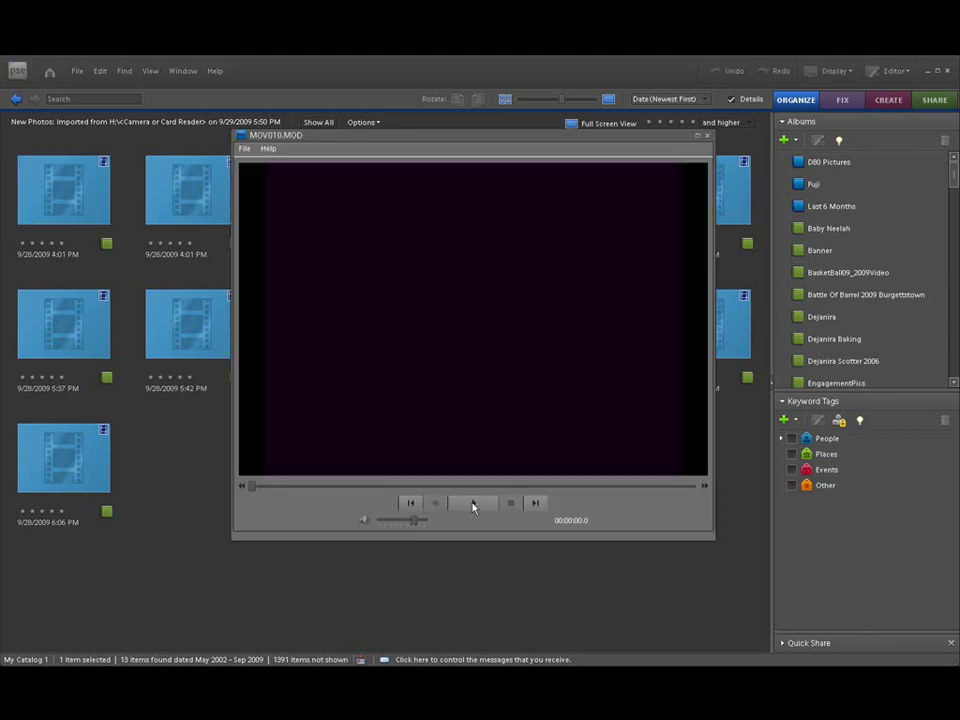
click(473, 507)
drag(465, 141, 392, 155)
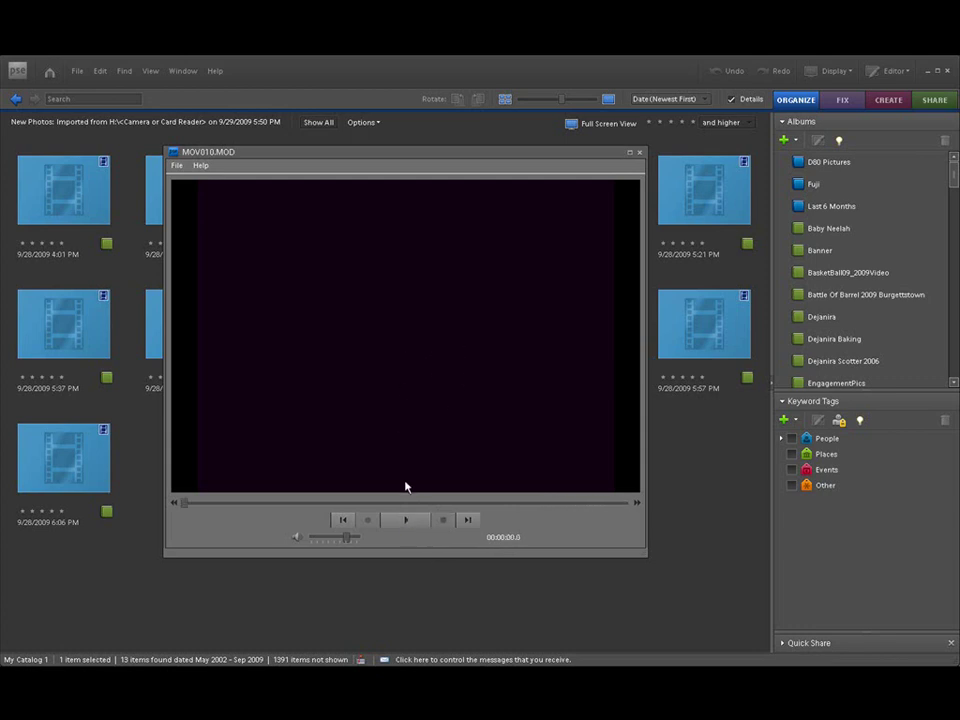
click(640, 153)
double_click(444, 317)
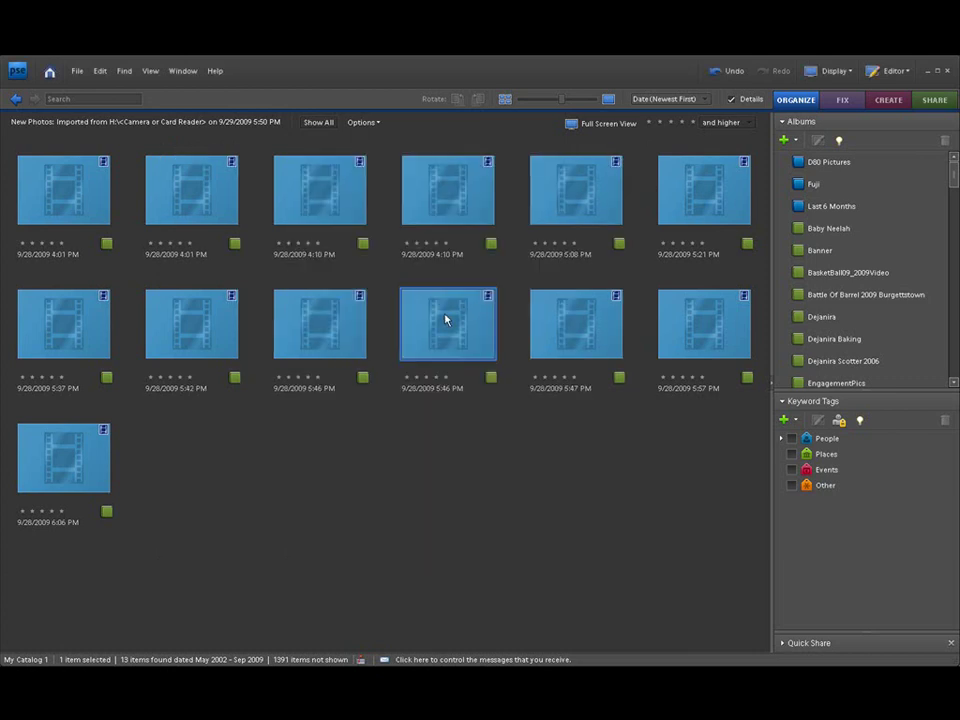
click(474, 505)
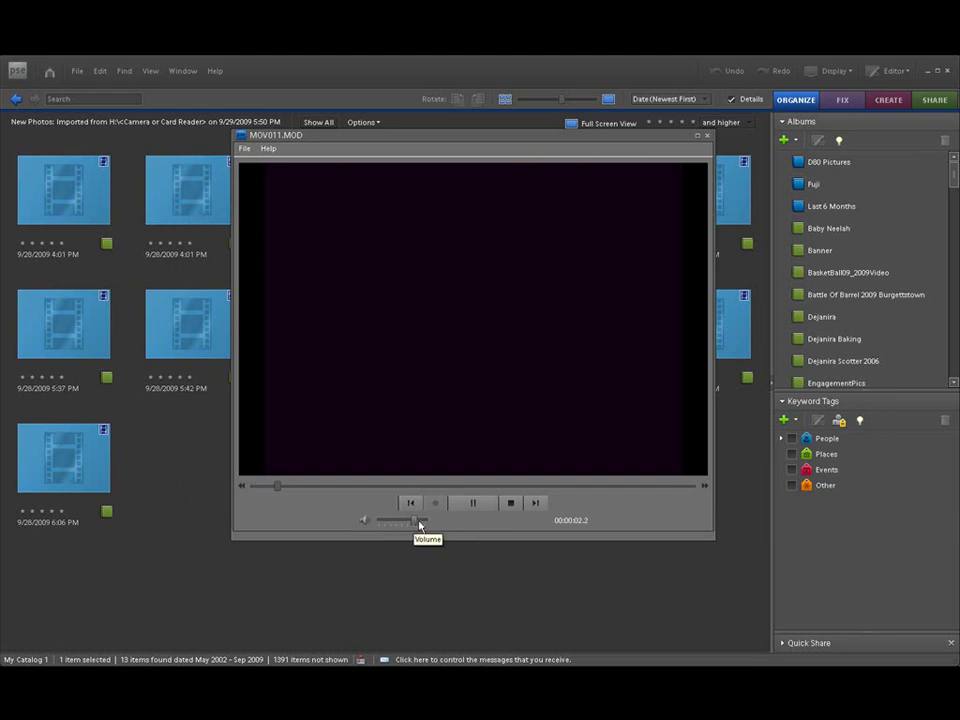
mouse_move(414, 527)
mouse_down()
mouse_move(390, 523)
mouse_move(419, 527)
mouse_up()
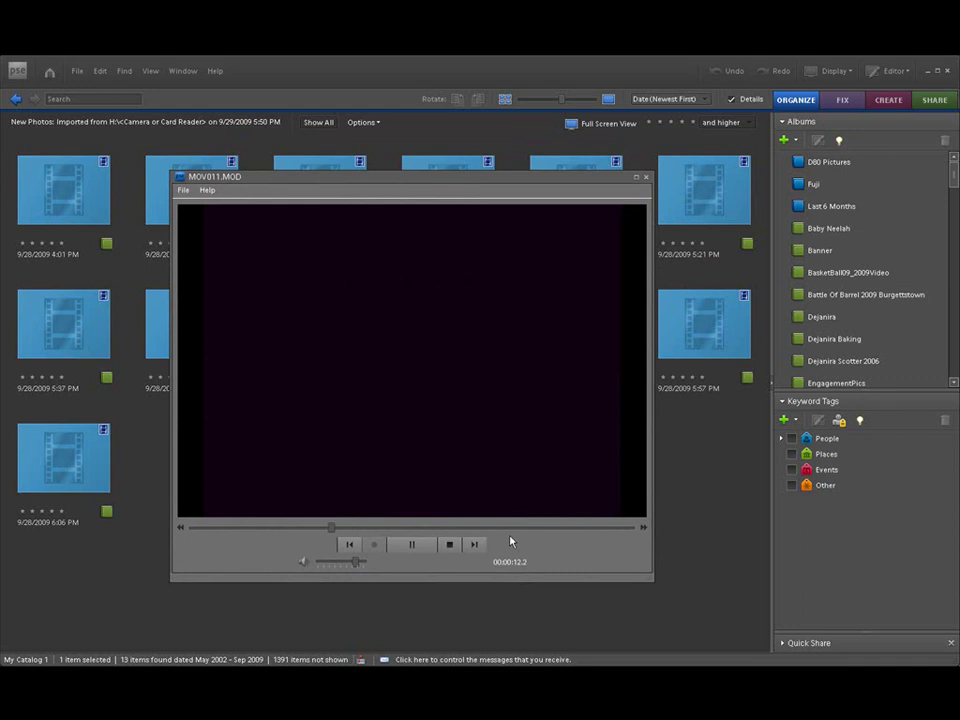
click(448, 544)
click(645, 177)
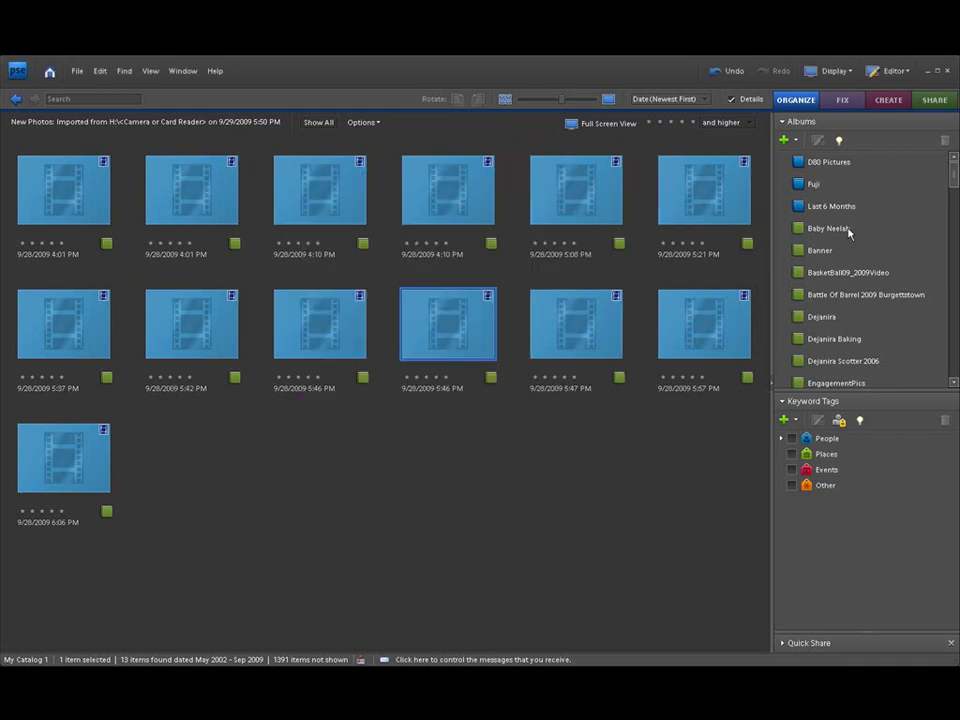
Filter to the BasketBall09_2009Video album, then use Show All to display the full catalog.
click(818, 273)
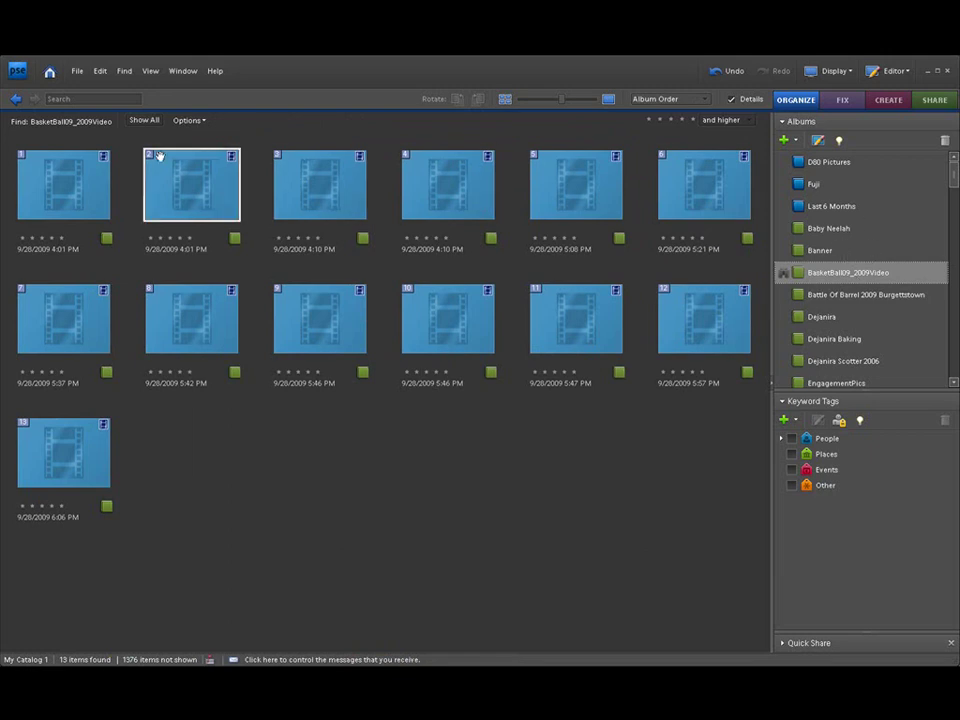
click(146, 120)
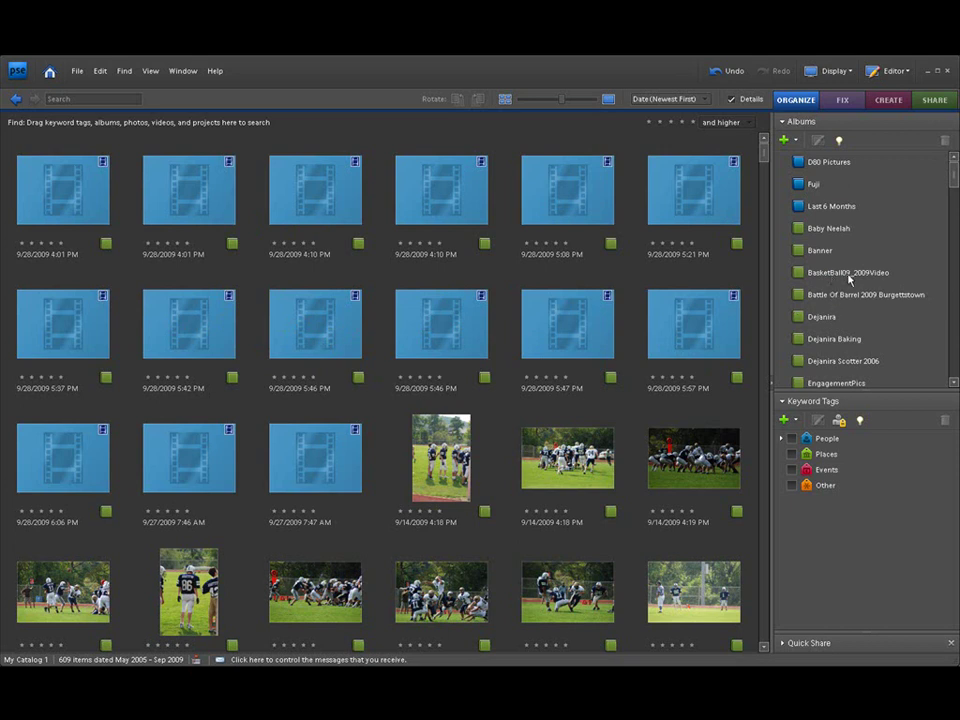
Display only the BasketBall09_2009Video album, showing its 13 clips in album order.
click(849, 272)
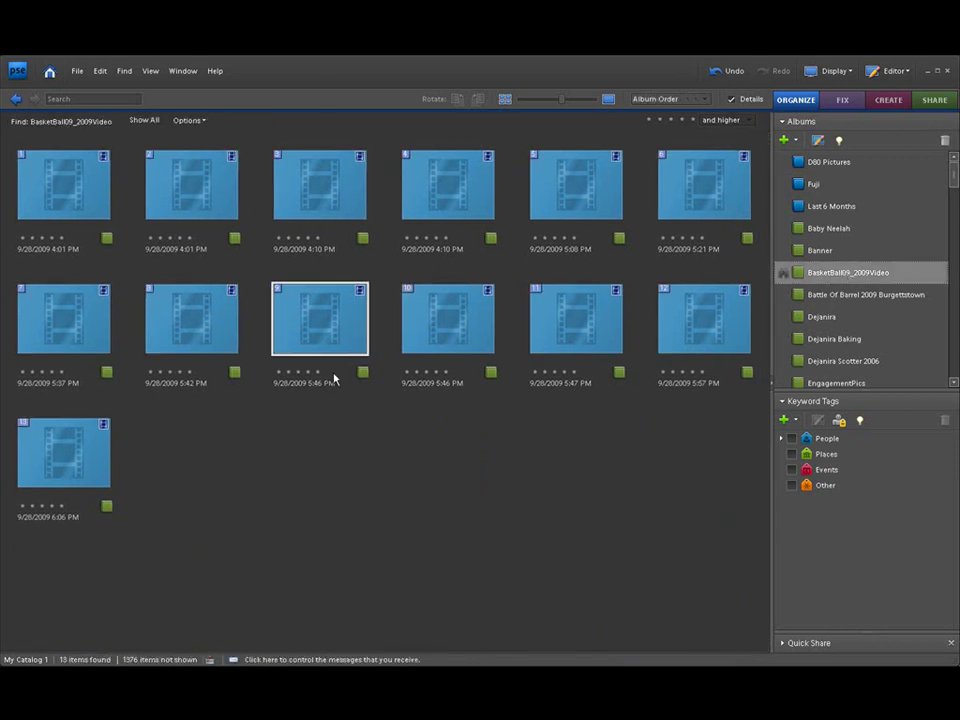